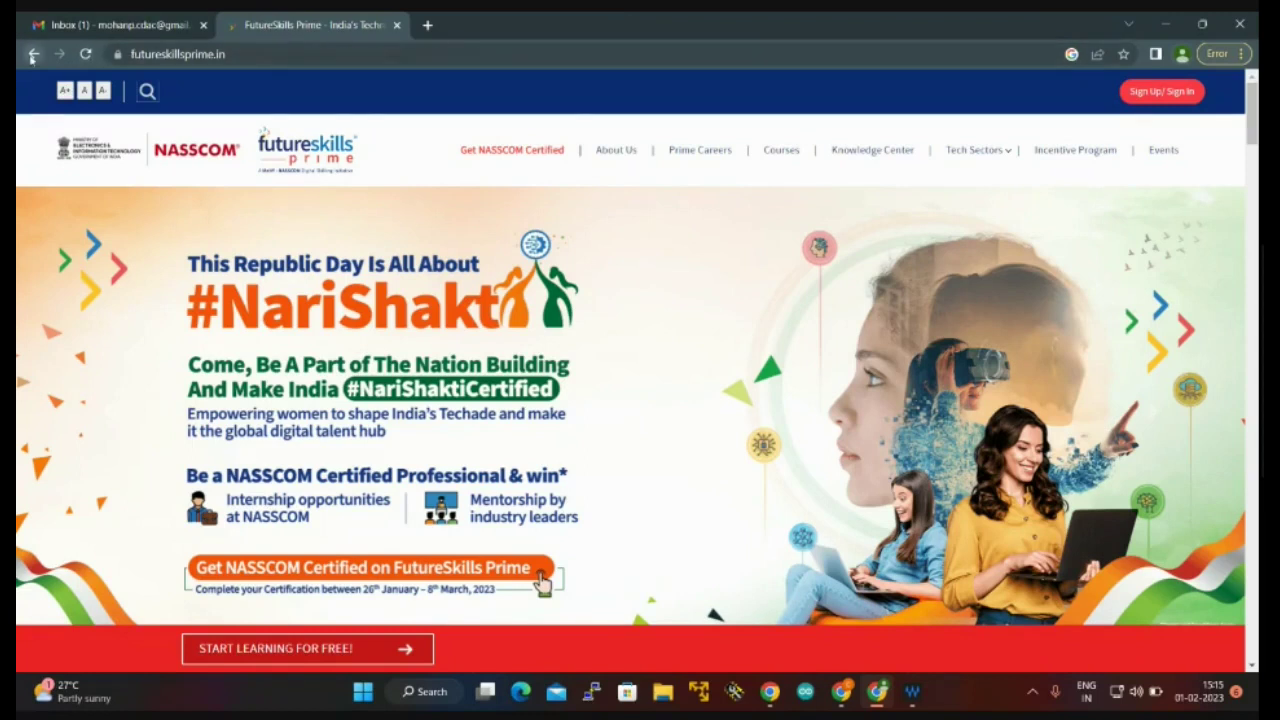
Step: Reload the search results, open the FutureSkills Prime site and start sign-up
left_click(33, 54)
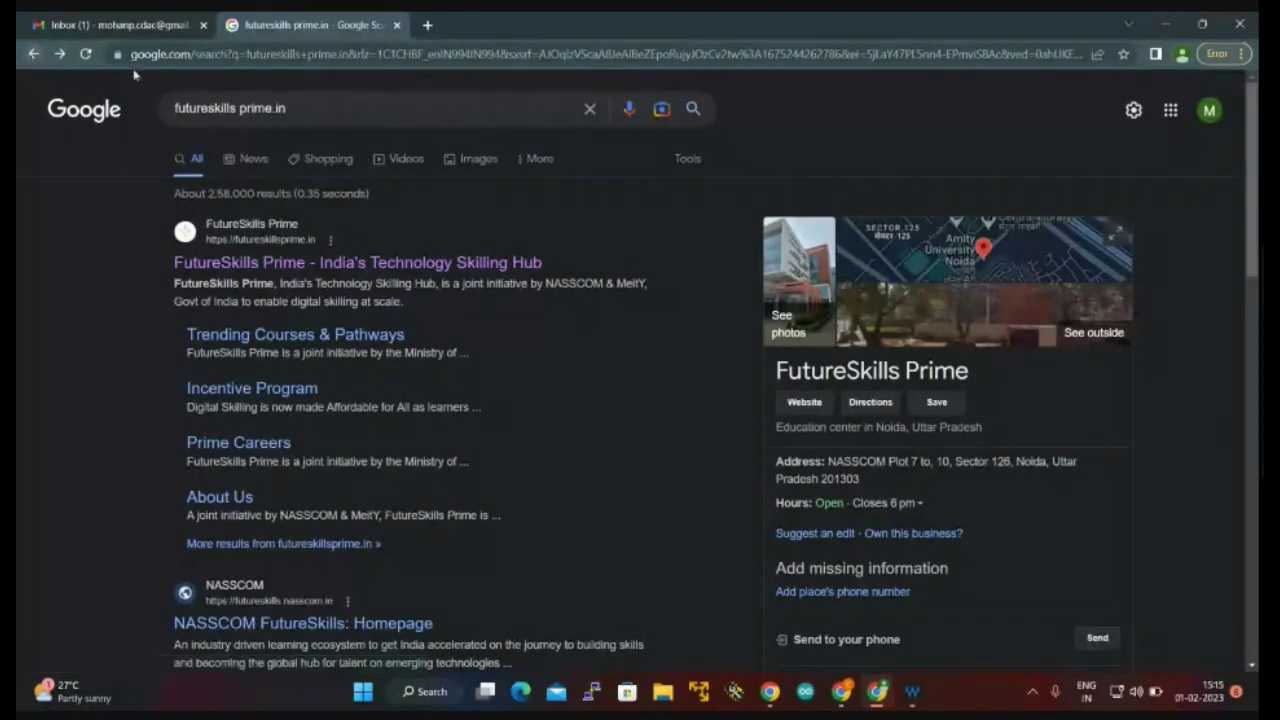
left_click(693, 112)
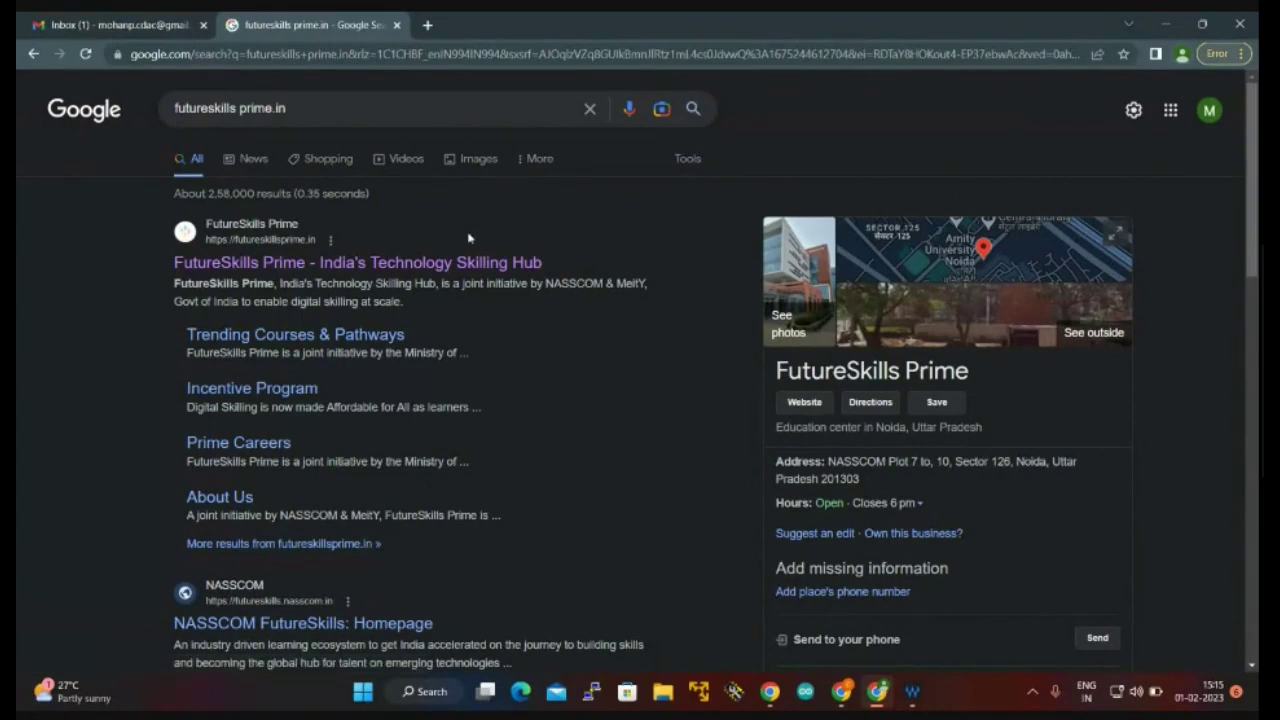
left_click(405, 262)
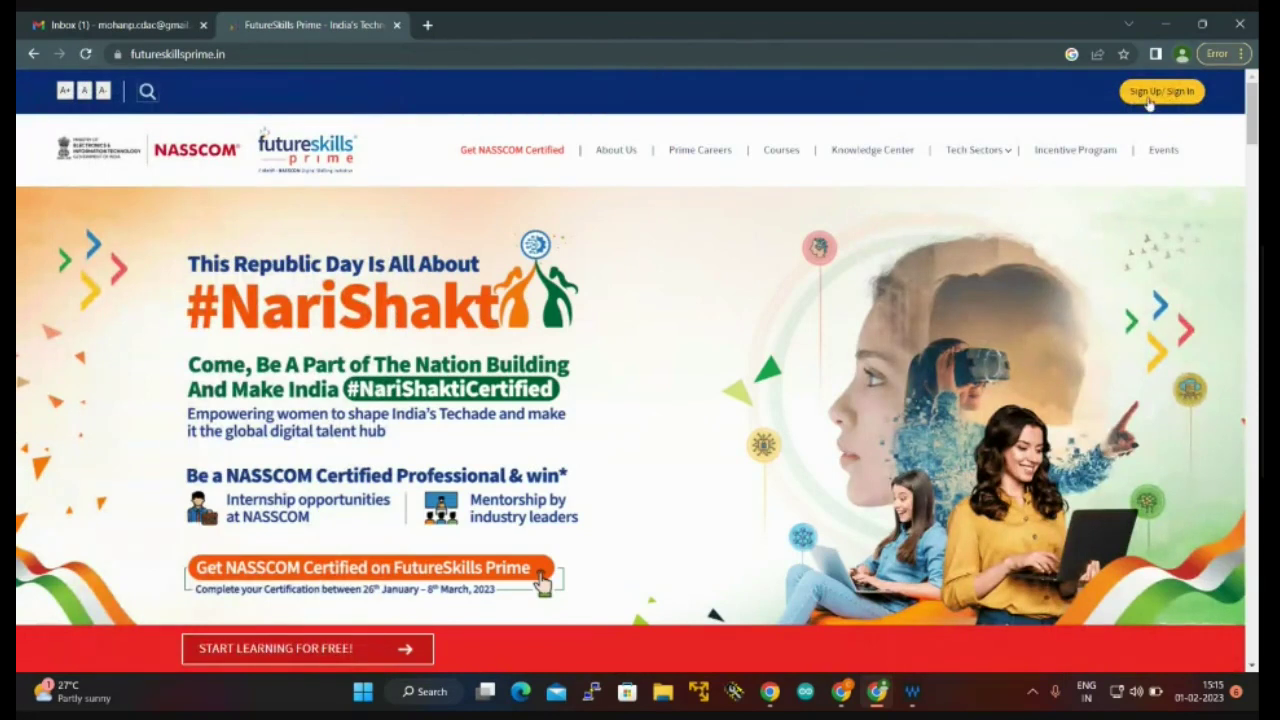
left_click(1149, 100)
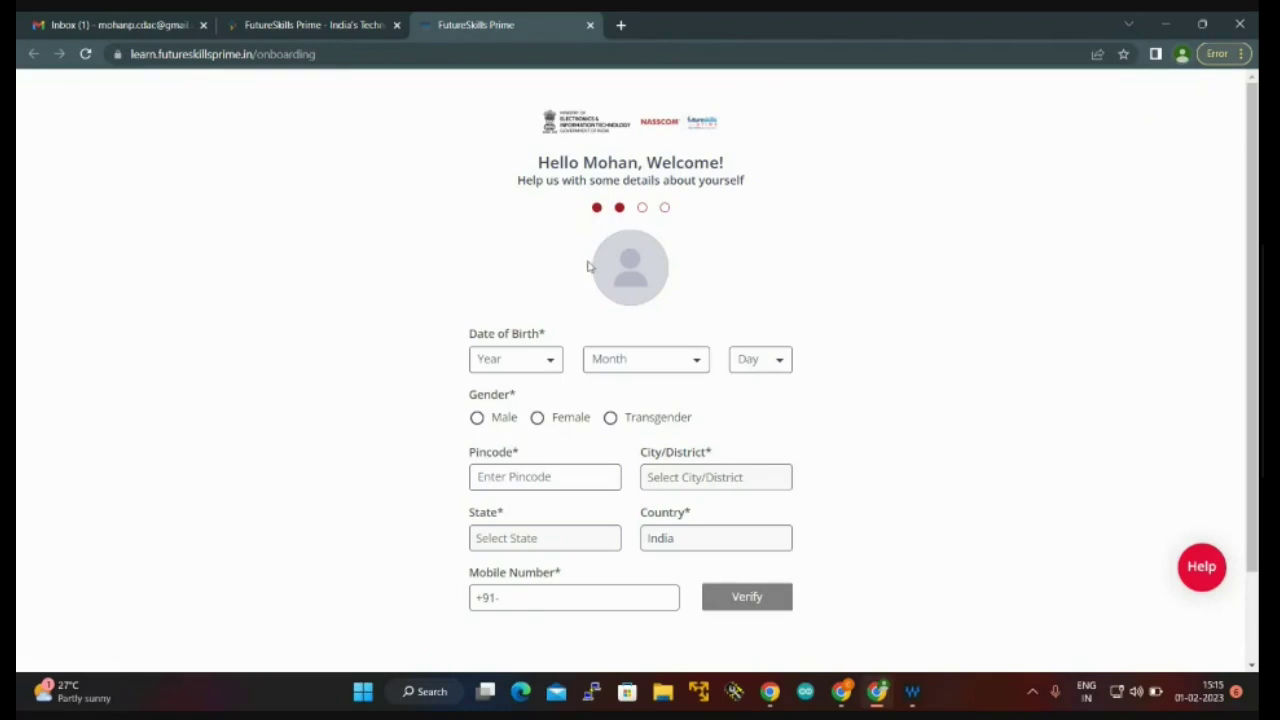
Step: Set the birth date to 1 January 2000 and the gender to Male
left_click(530, 356)
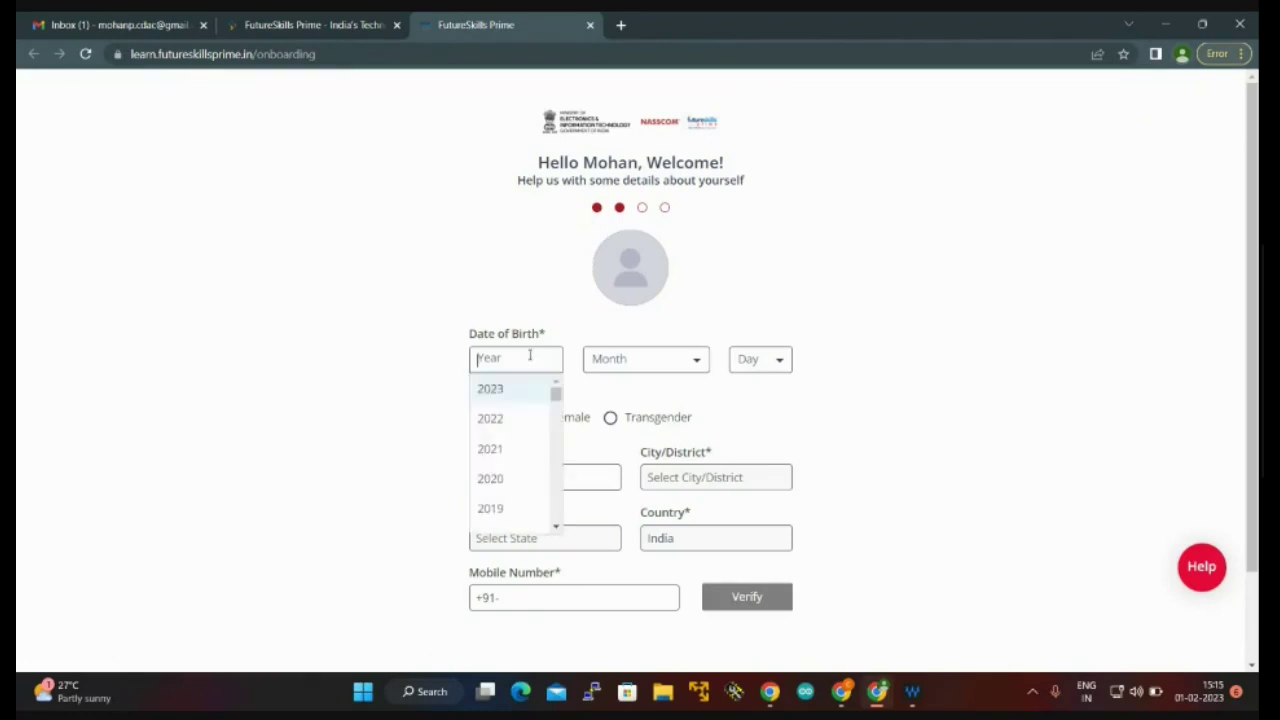
scroll(530, 452, "down", 6)
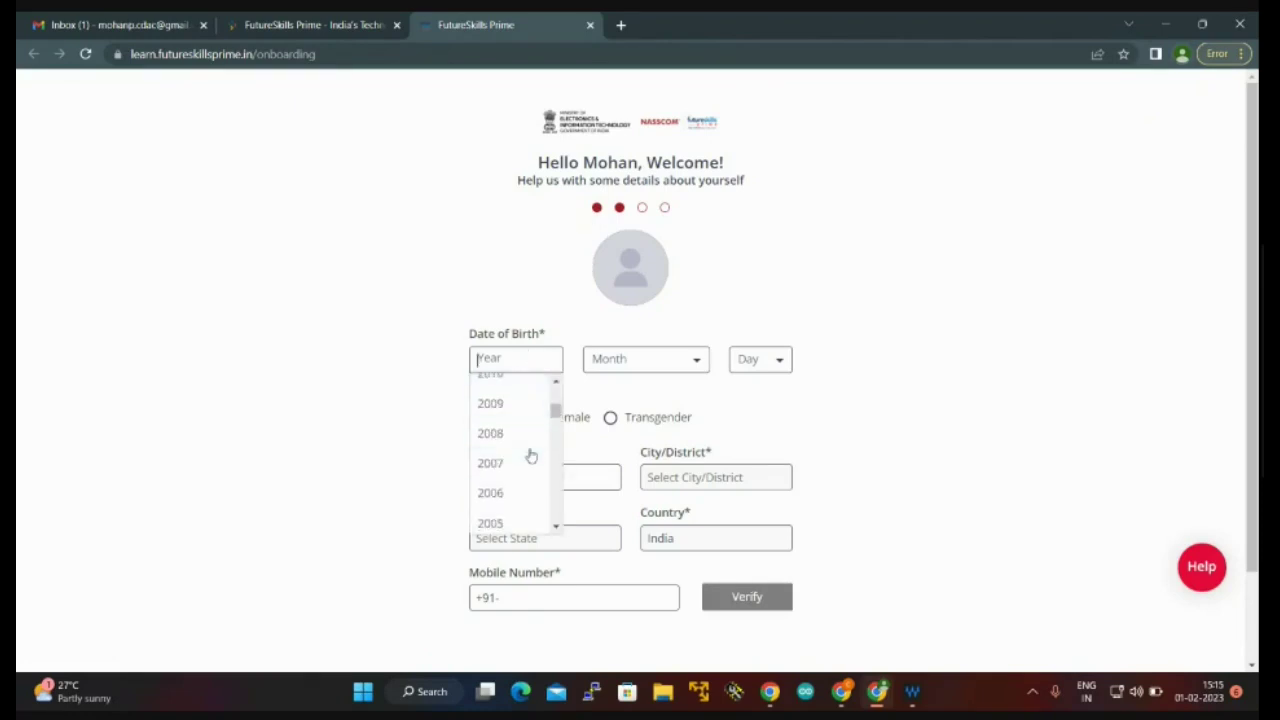
scroll(531, 455, "down", 1)
left_click(492, 510)
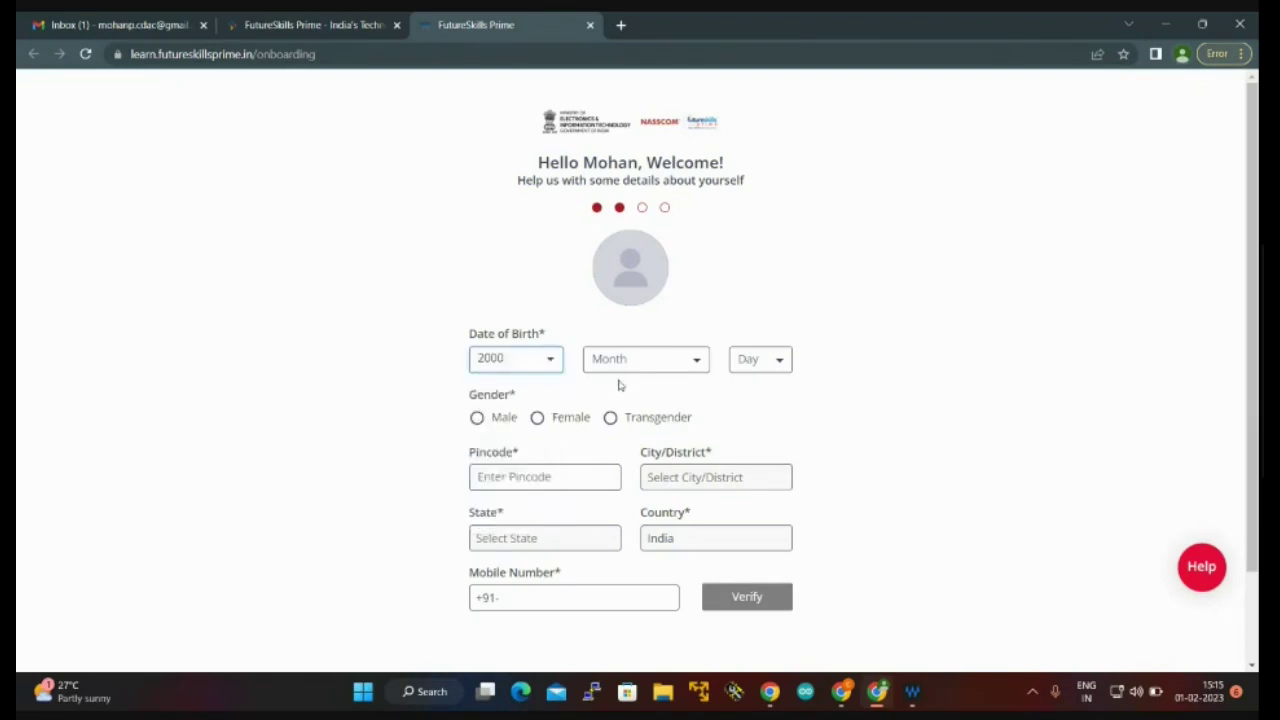
left_click(632, 368)
left_click(630, 390)
left_click(746, 357)
left_click(753, 392)
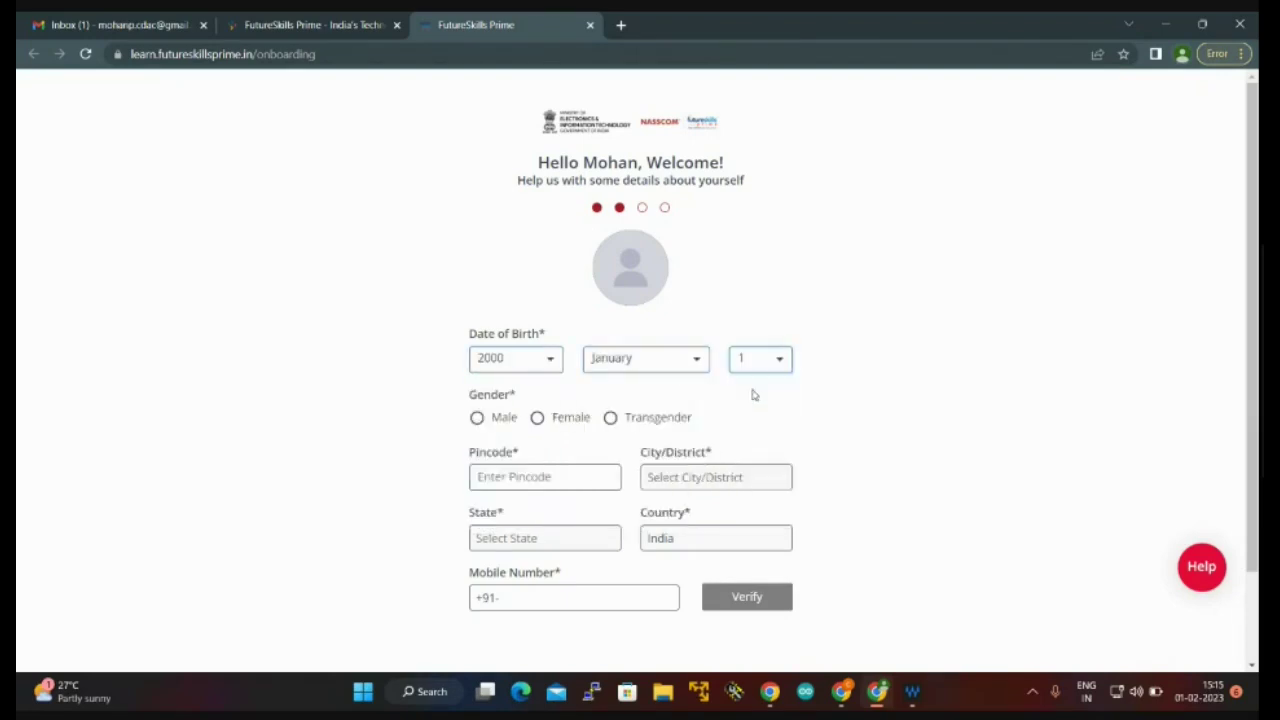
left_click(477, 418)
Step: Enter pincode 560001, pick its Bengaluru Urban suggestion, and enter the mobile number
left_click(502, 479)
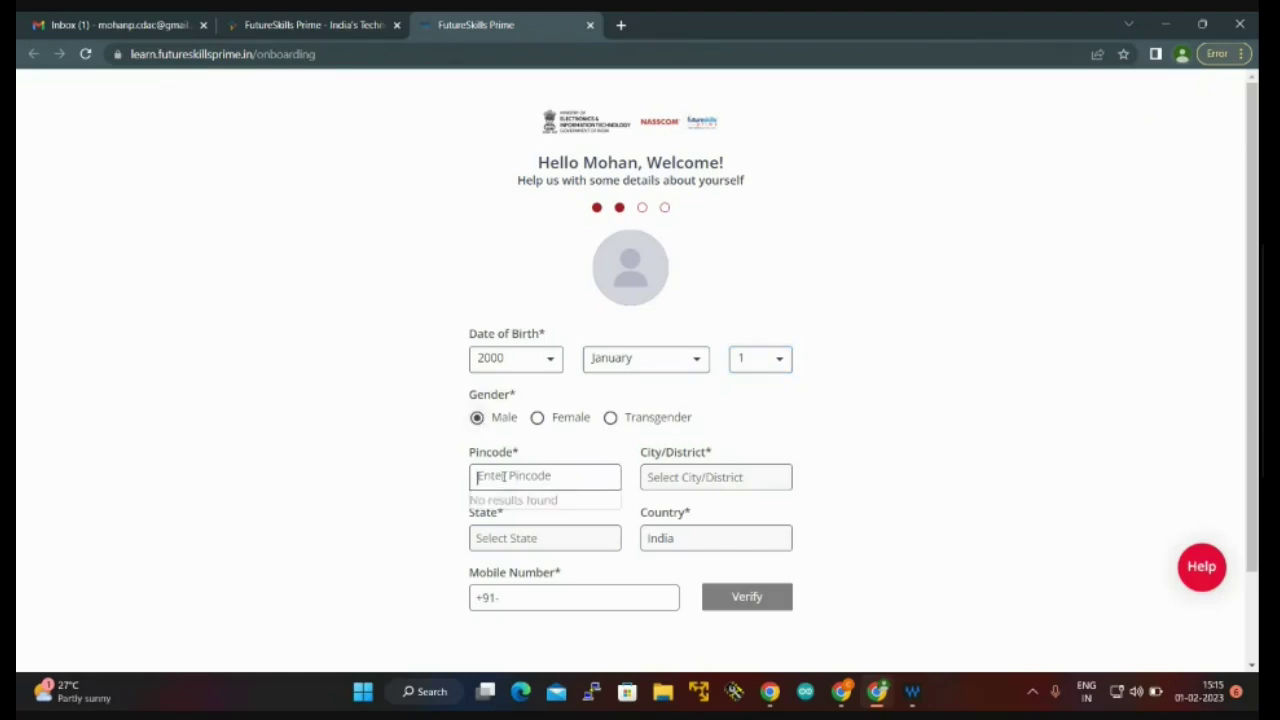
type("560001")
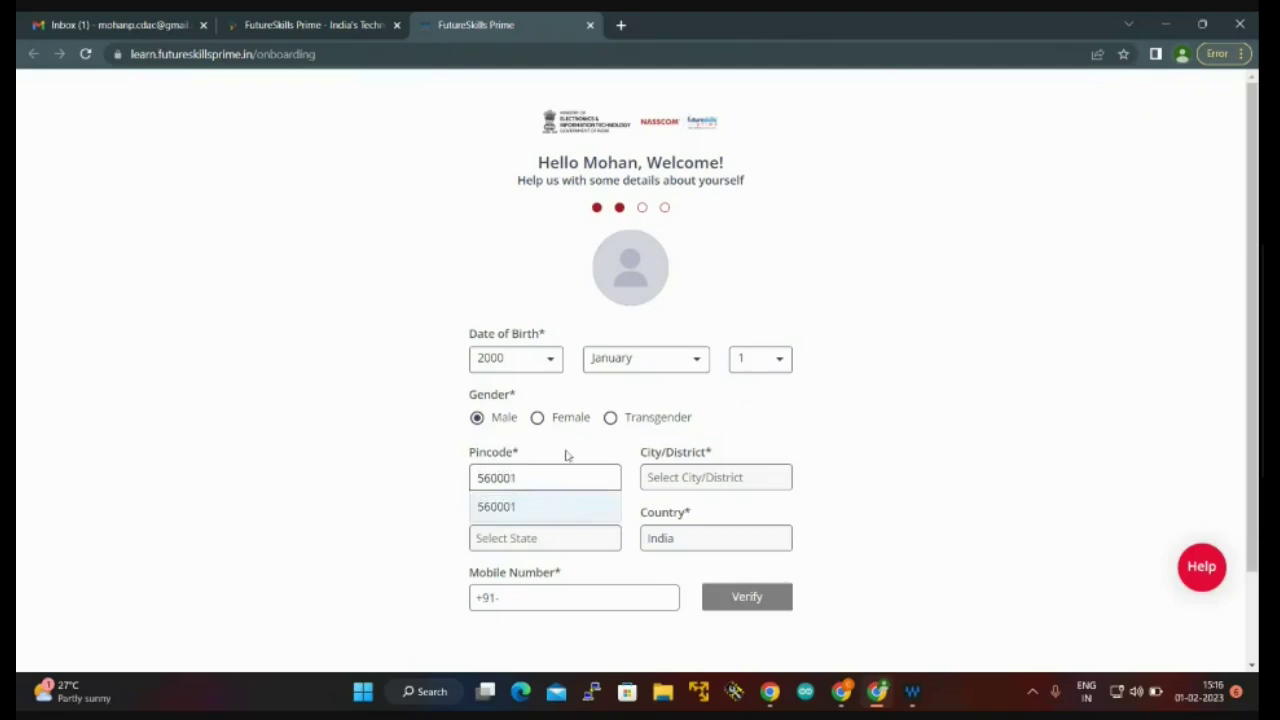
left_click(710, 473)
left_click(568, 478)
left_click(514, 512)
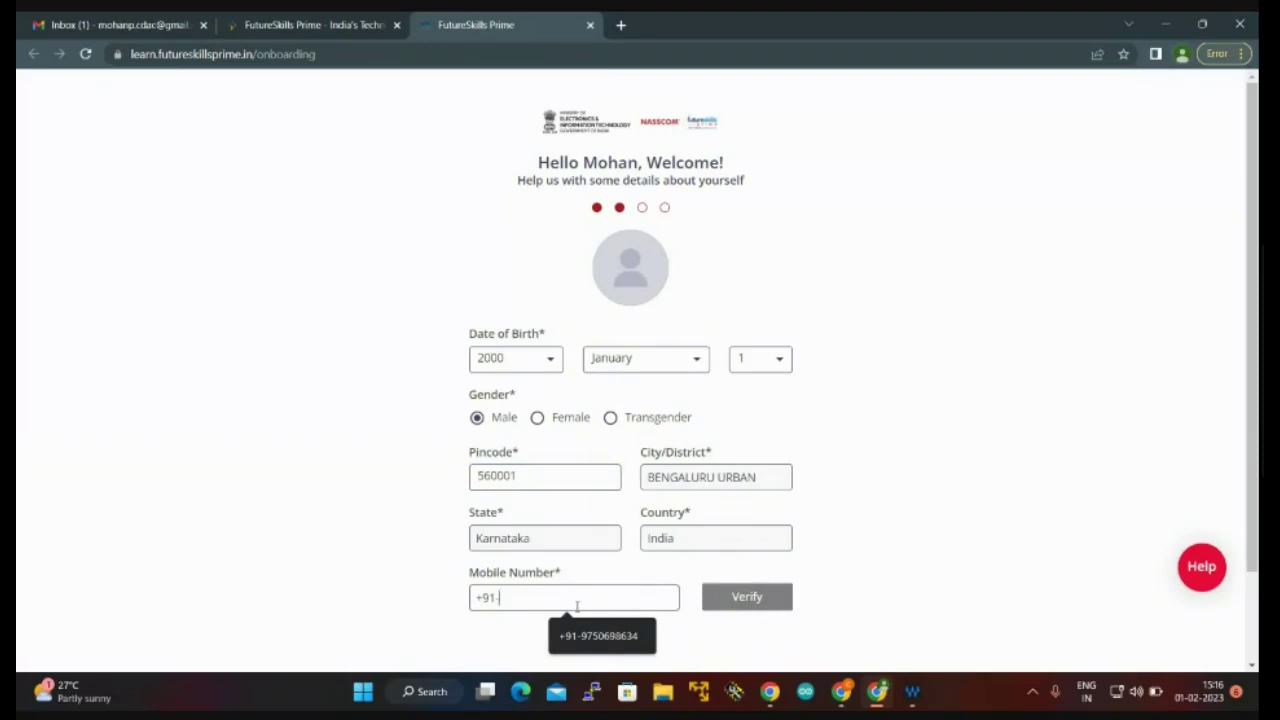
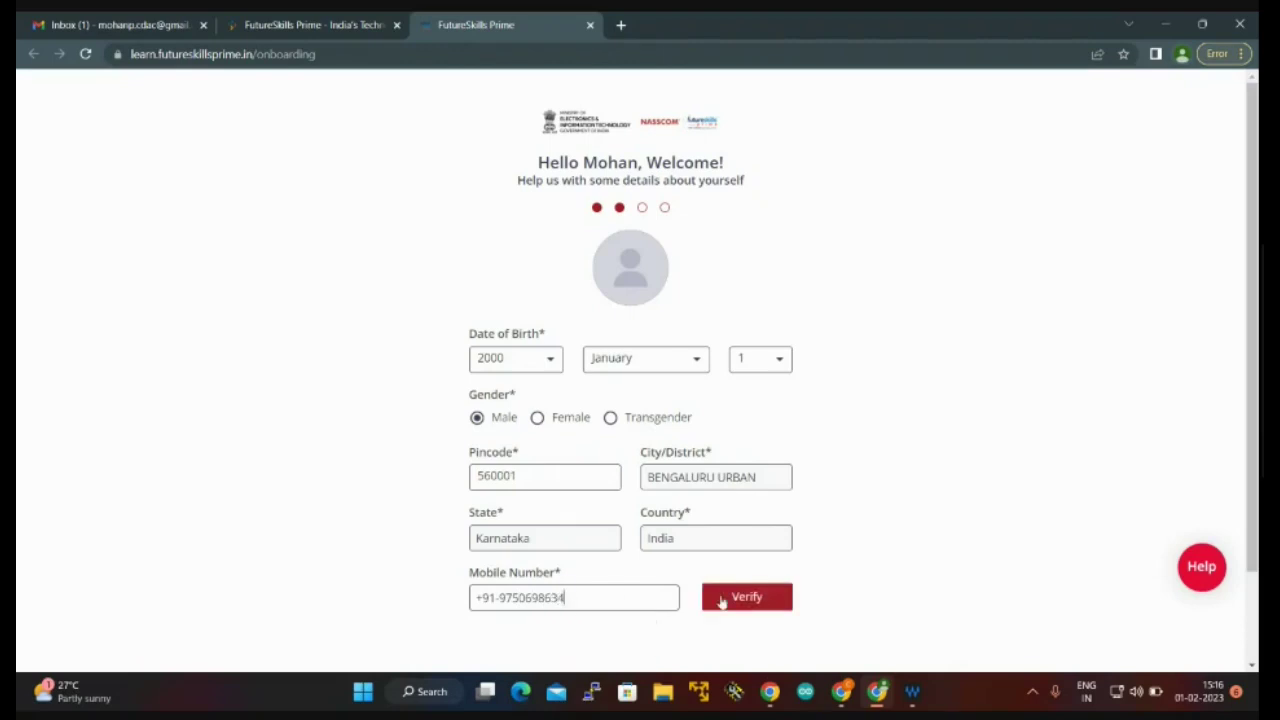
Step: Request a one-time code and enter the 4-digit OTP to verify the mobile number
left_click(722, 600)
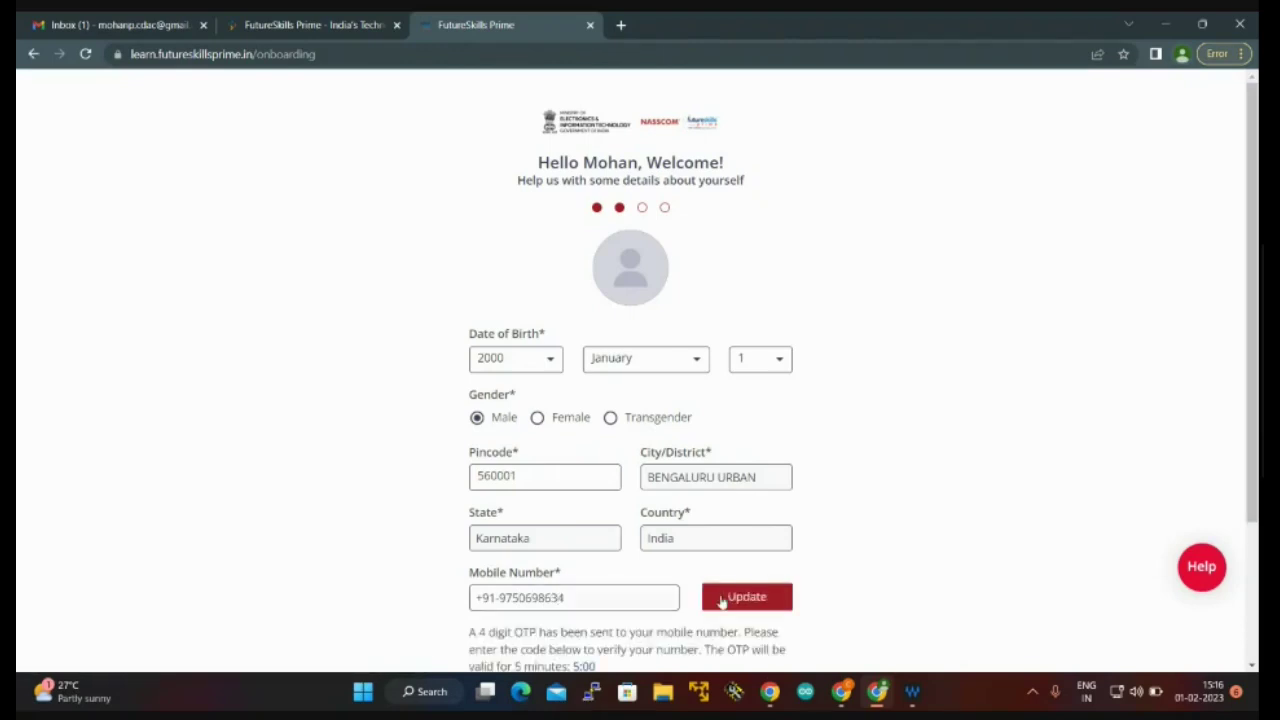
scroll(834, 550, "down", 2)
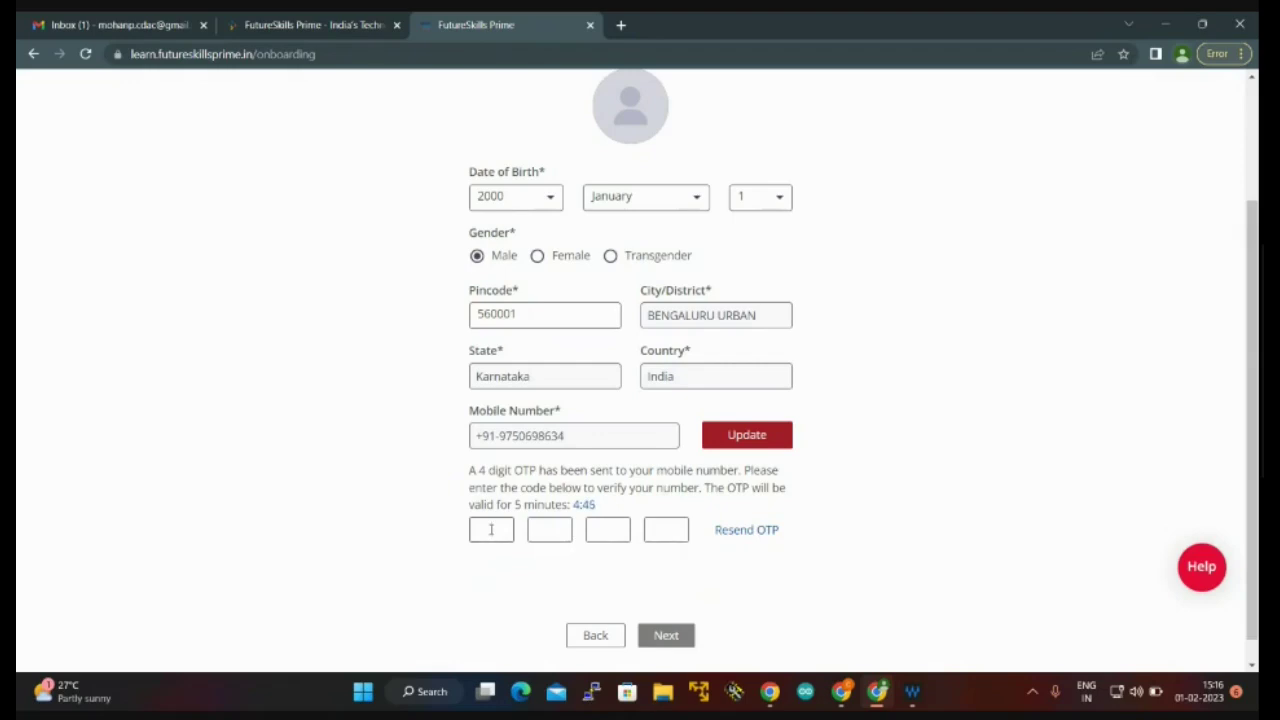
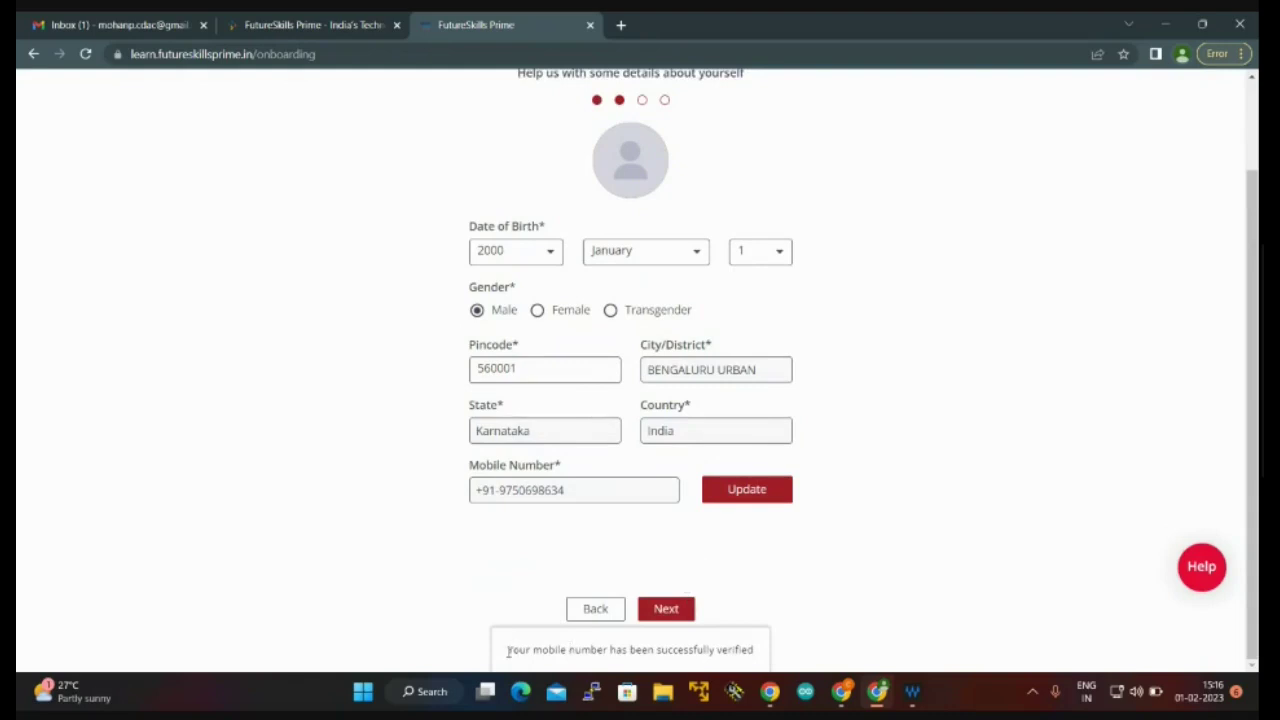
left_click_drag(507, 650, 748, 660)
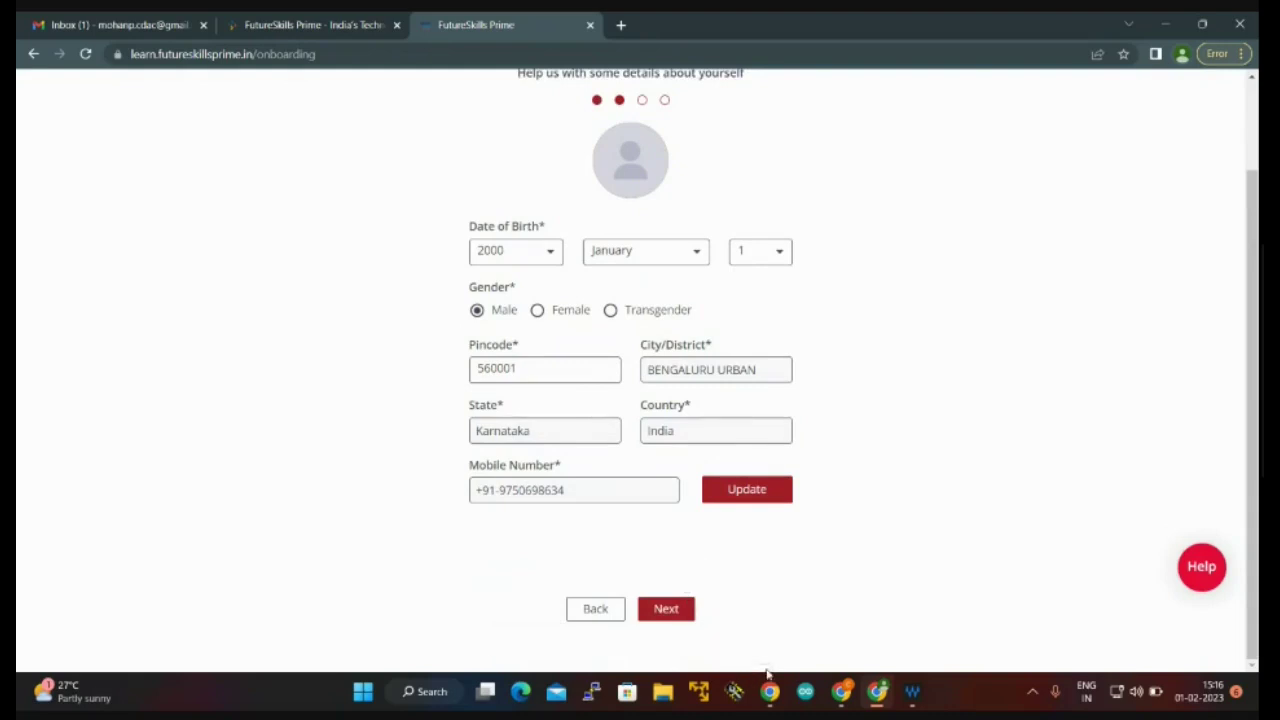
Step: Set occupation to Student and education to Undergraduate, and tick the employment/internship offer box
left_click(664, 610)
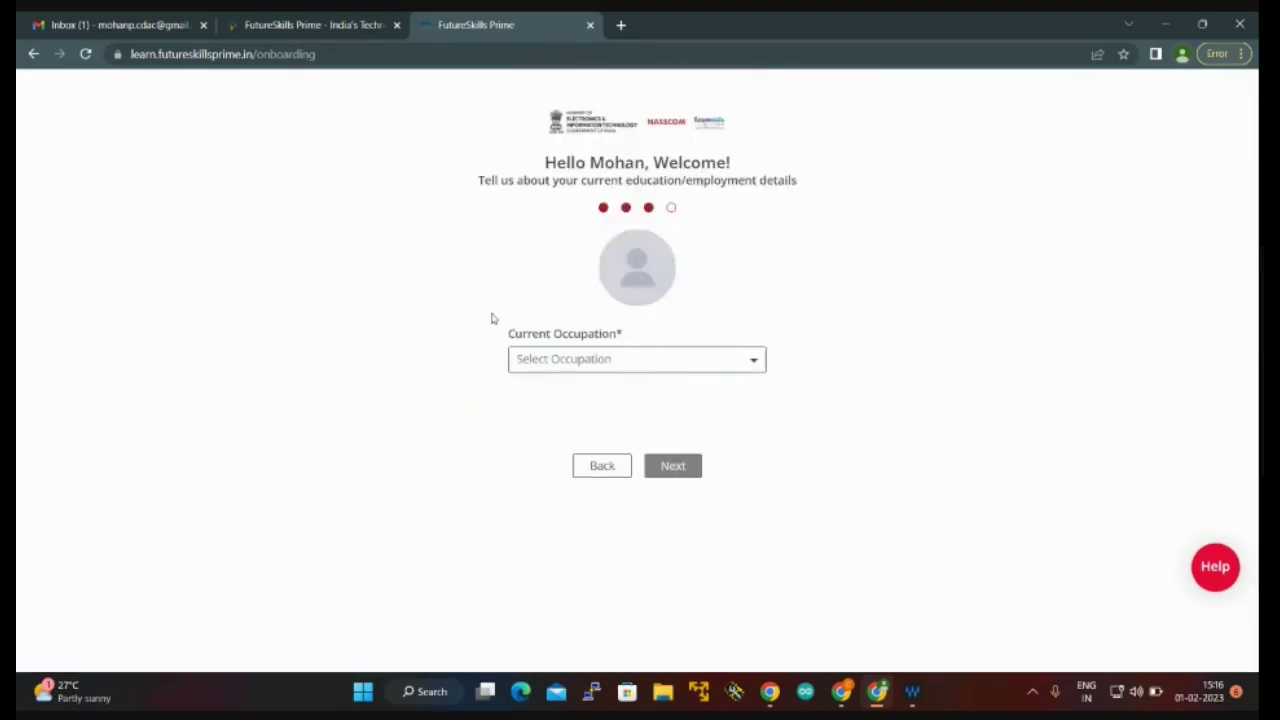
left_click(611, 358)
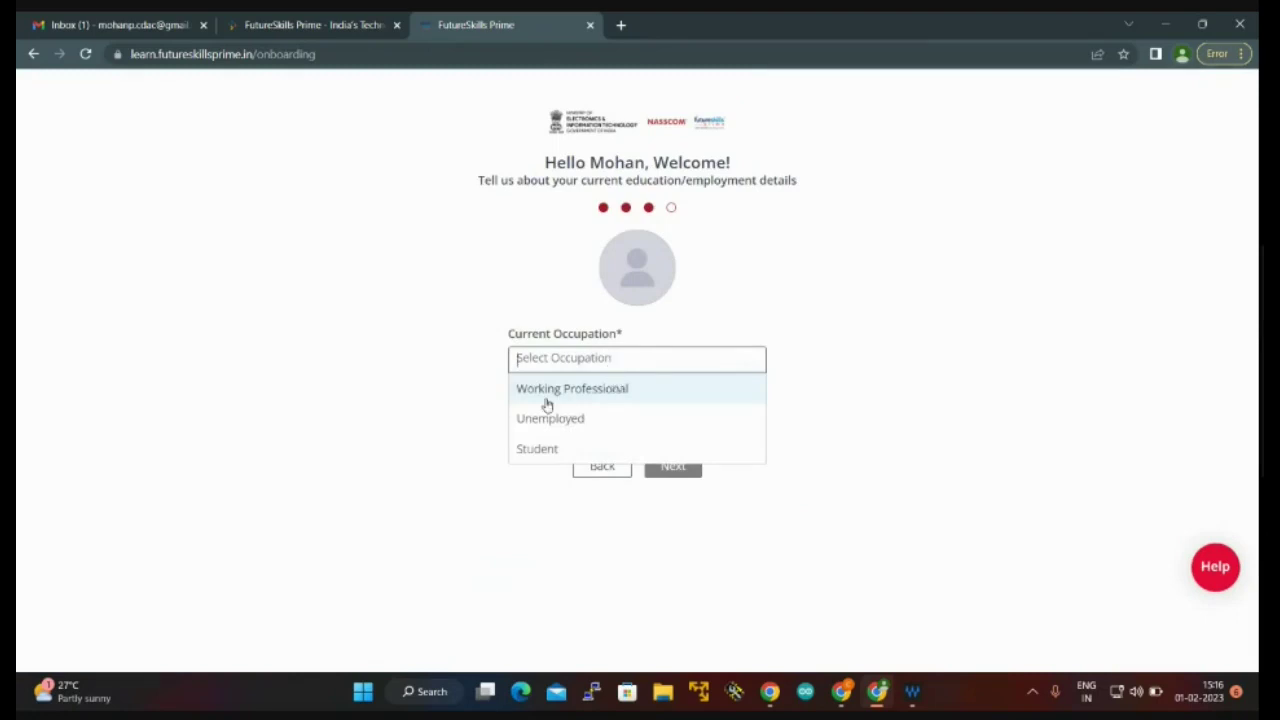
left_click(557, 450)
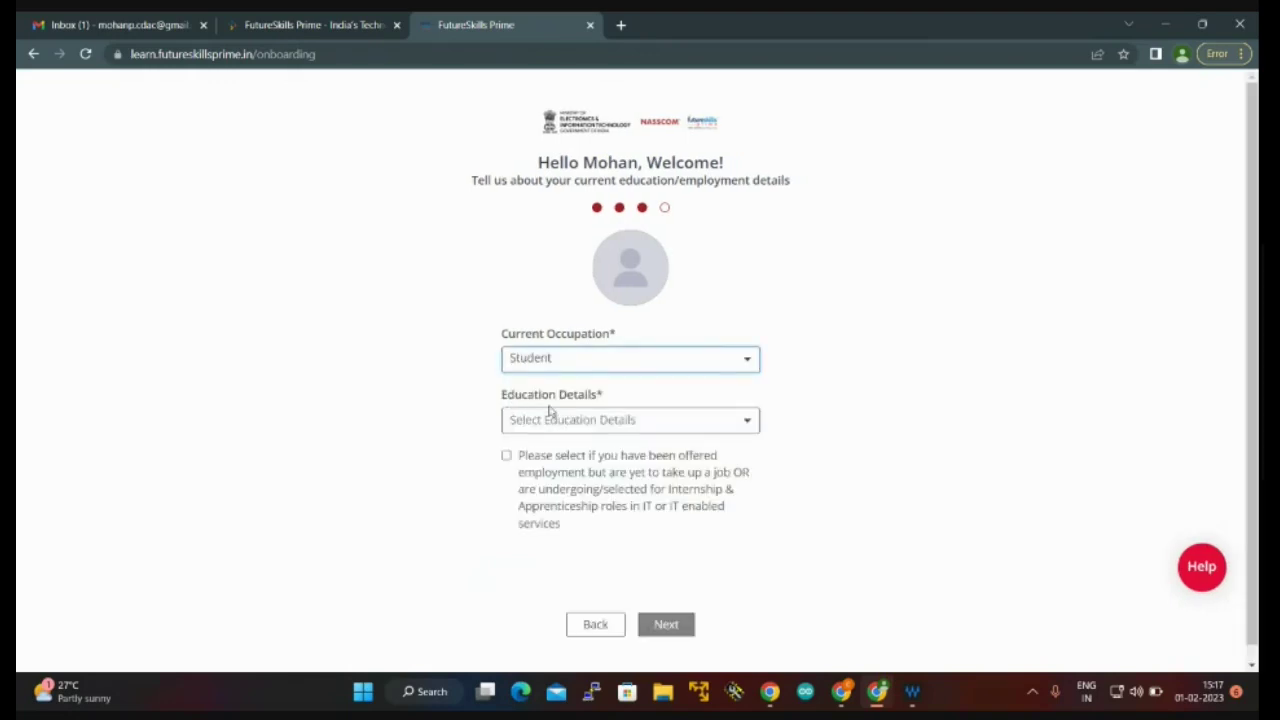
left_click(598, 419)
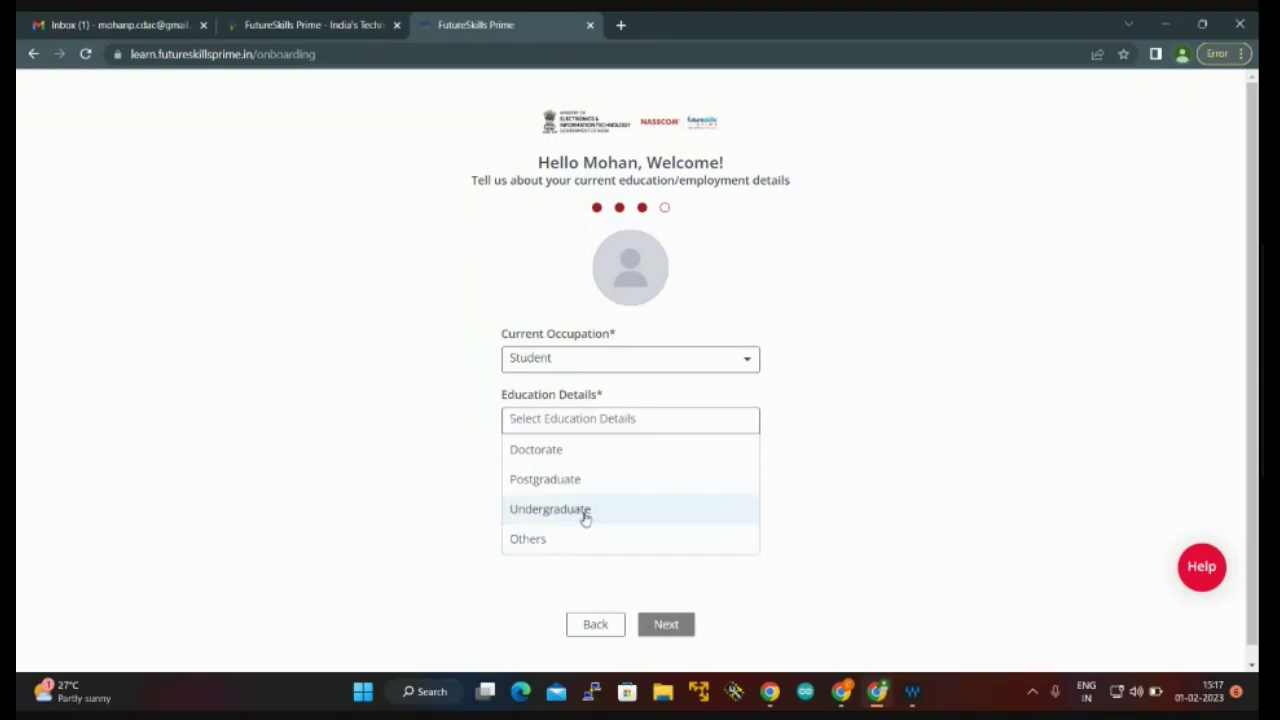
left_click(567, 512)
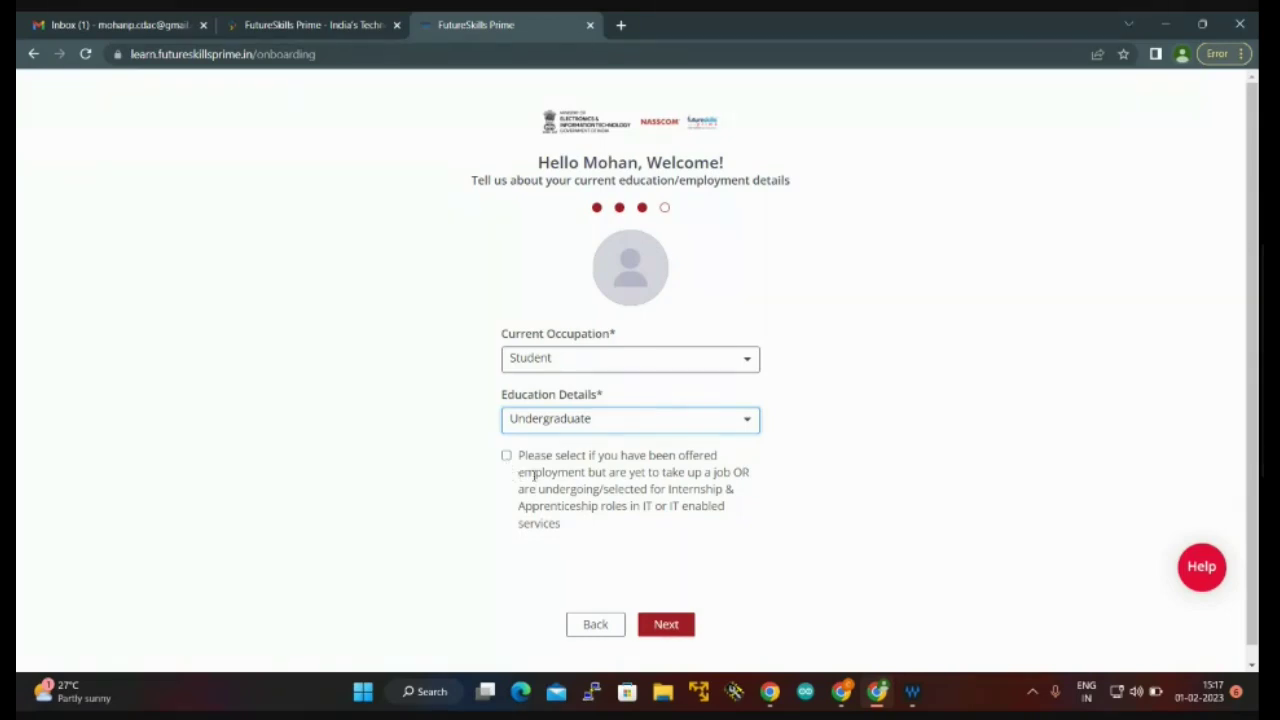
left_click(507, 457)
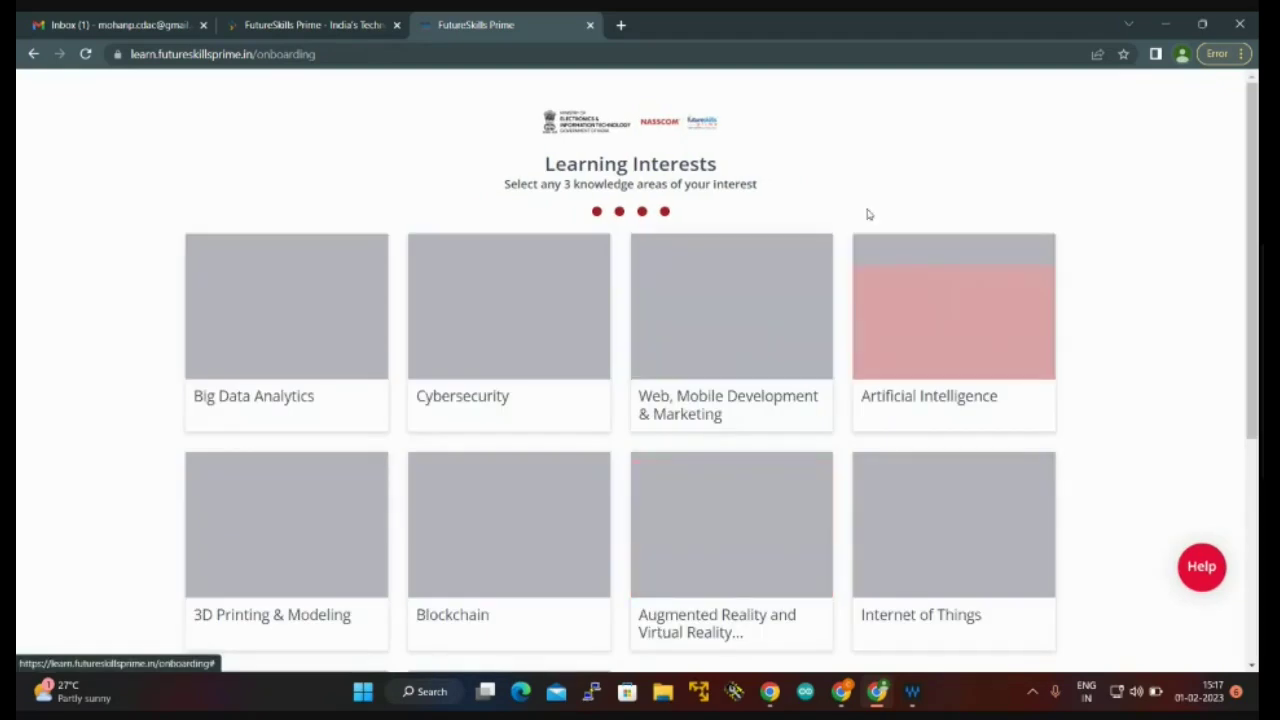
Step: Select the Internet of Things card as the only learning interest
scroll(738, 170, "down", 1)
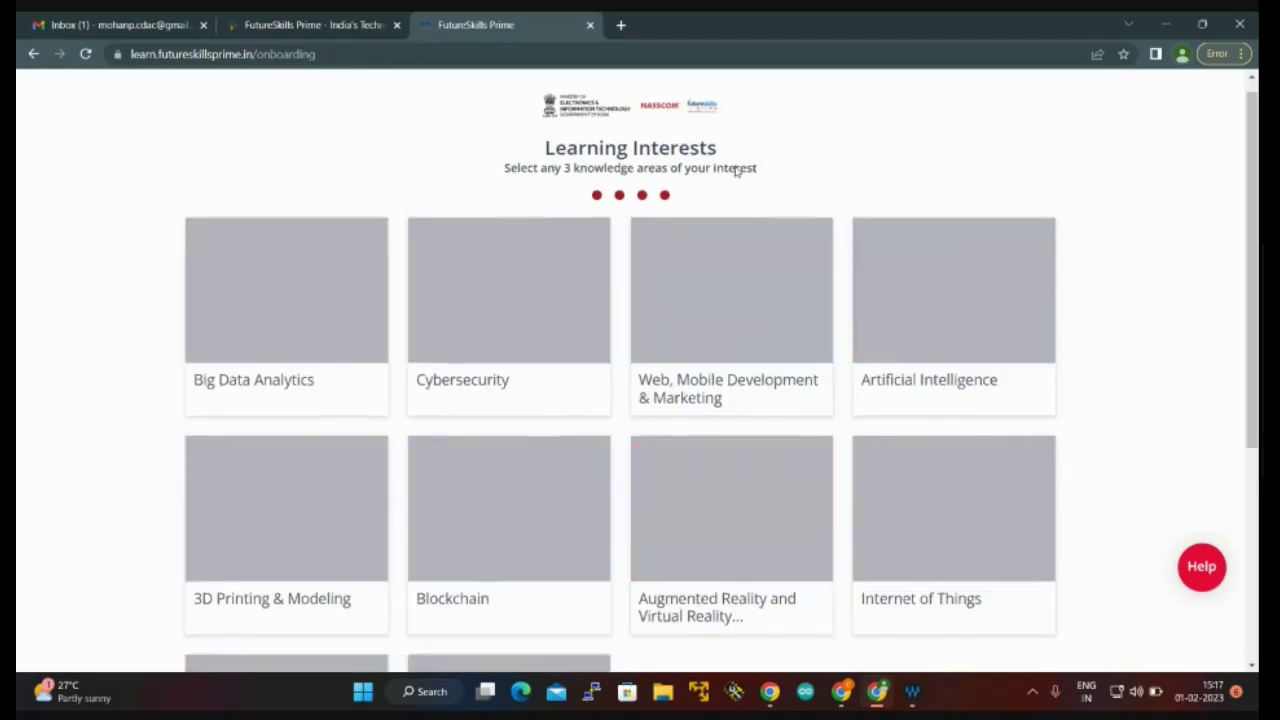
scroll(735, 171, "up", 1)
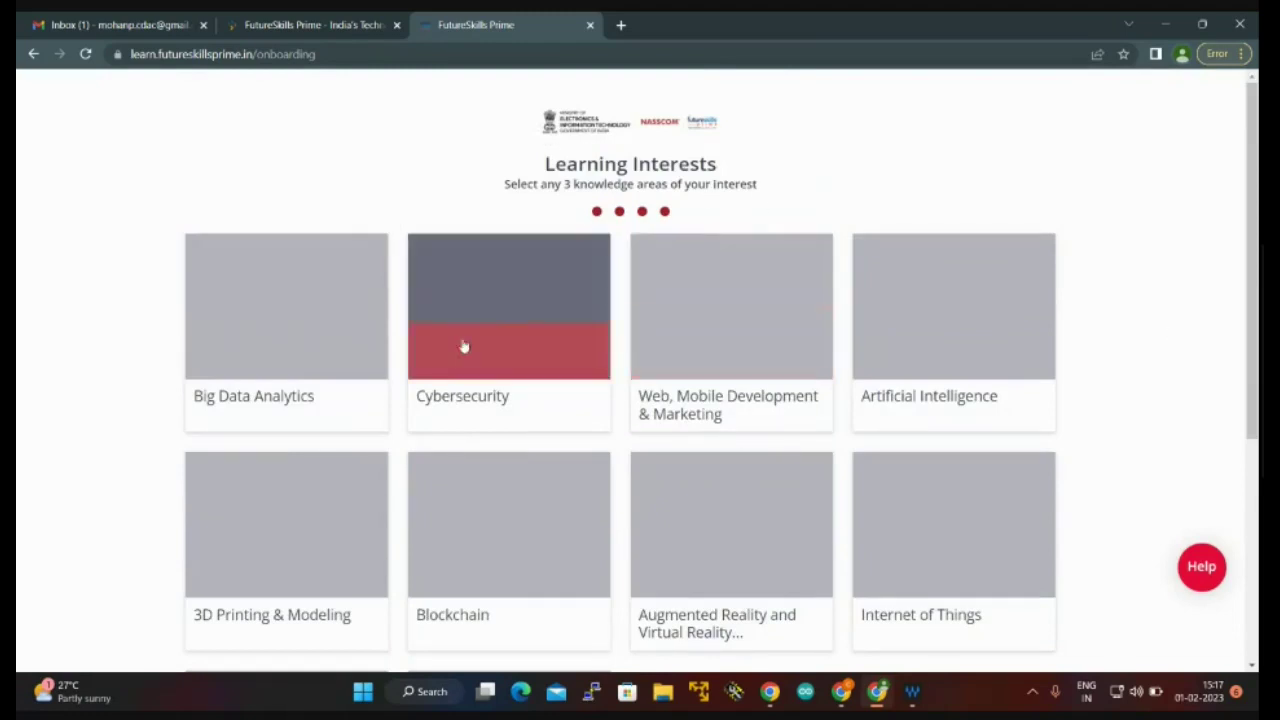
scroll(1100, 398, "down", 1)
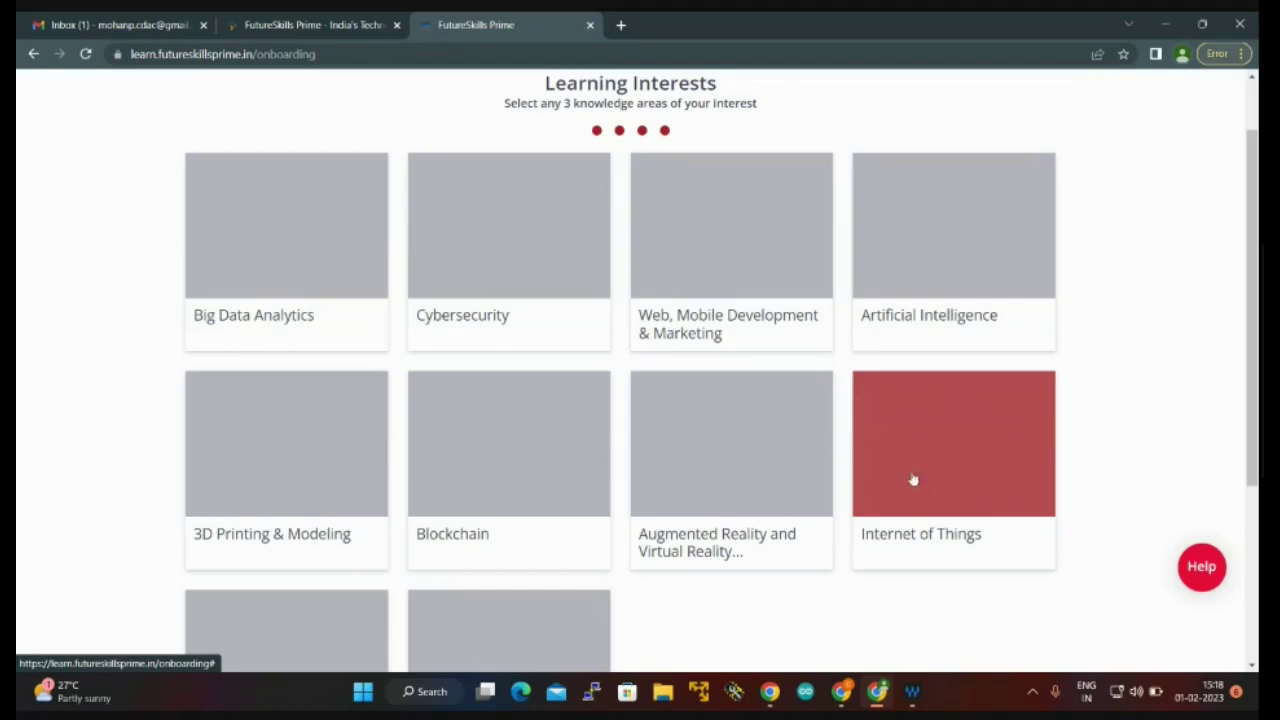
left_click(921, 460)
left_click_drag(1251, 385, 1236, 611)
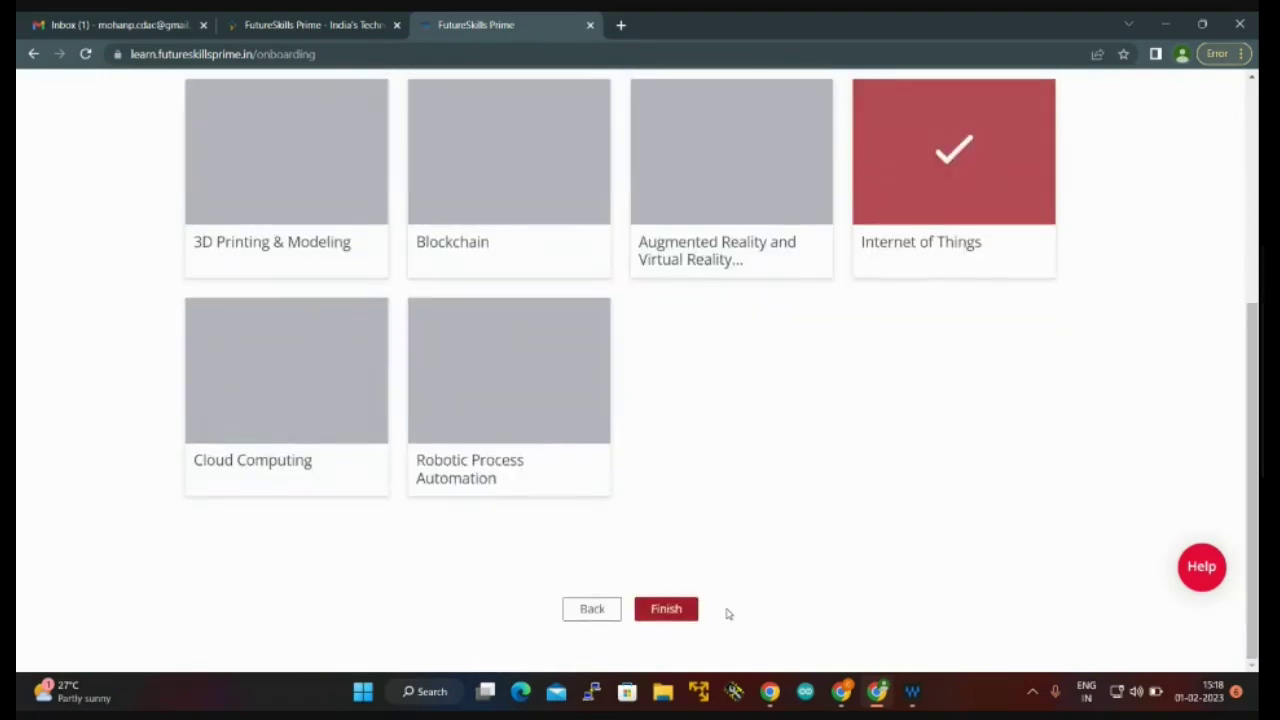
Step: Finish onboarding to load the learner home page with recommended courses and emerging technologies
left_click(660, 609)
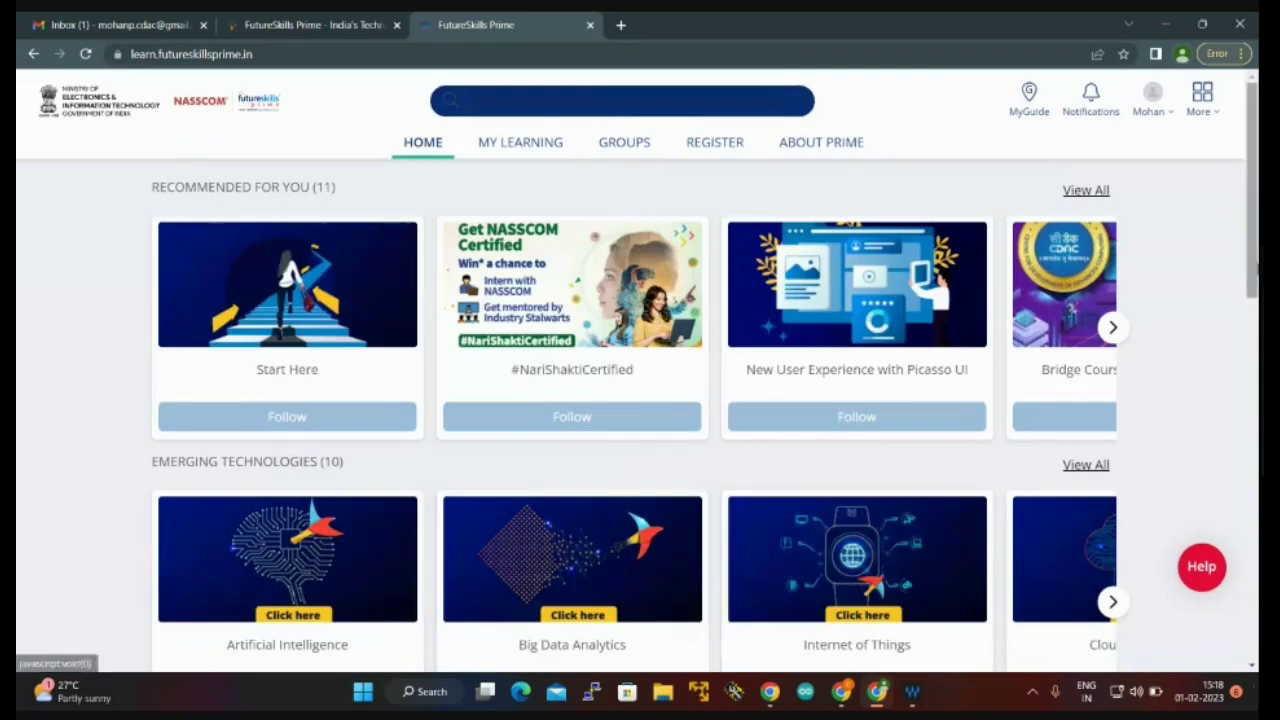
scroll(1253, 282, "down", 1)
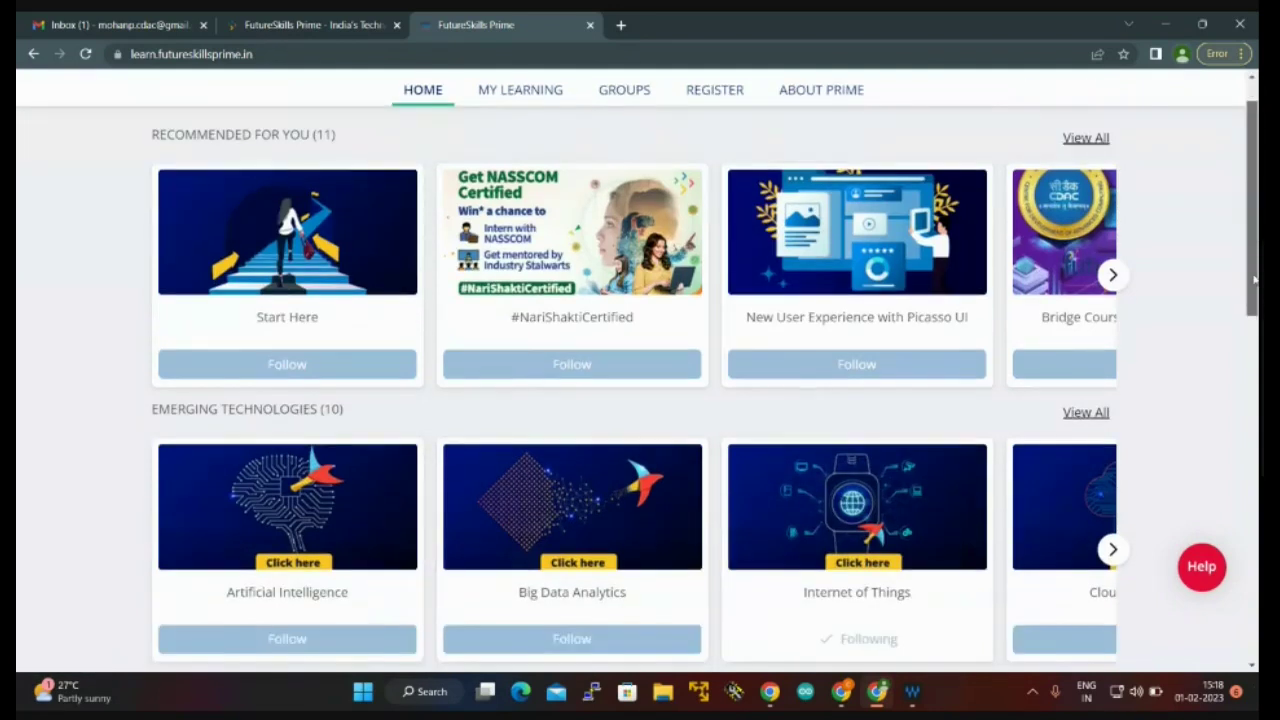
left_click_drag(1253, 282, 1257, 213)
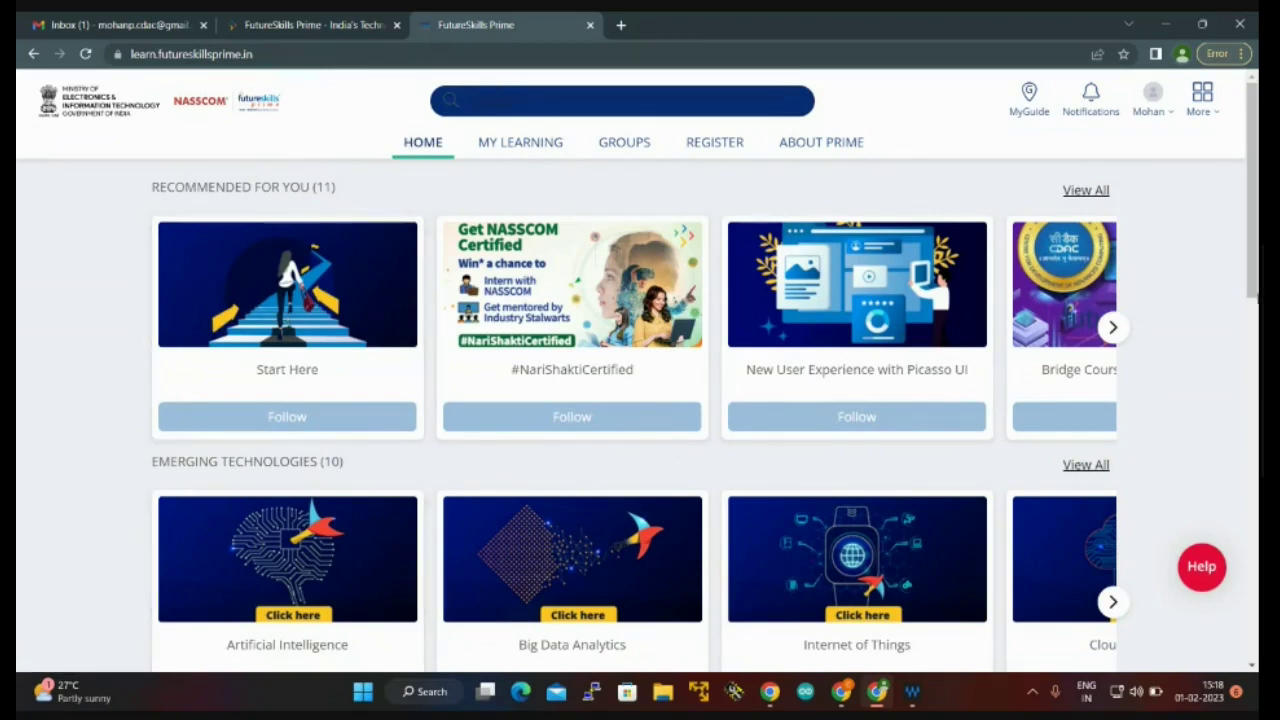
scroll(1226, 474, "down", 5)
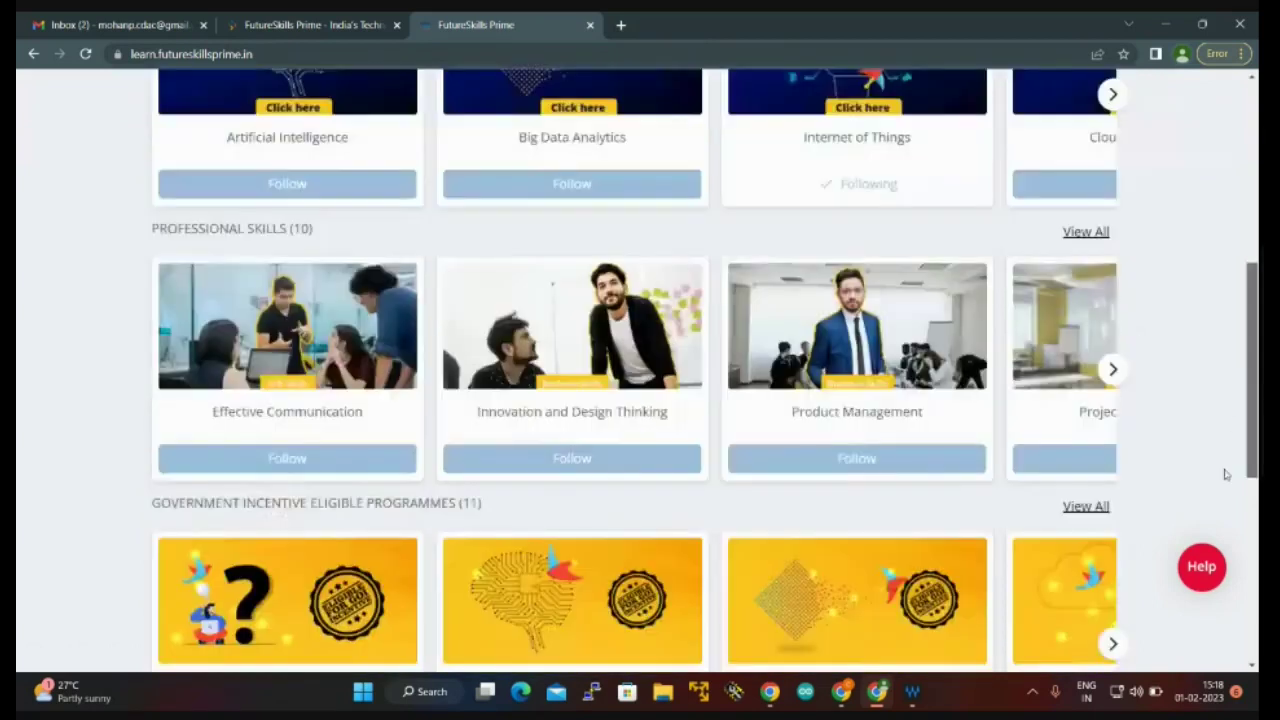
scroll(1226, 474, "down", 3)
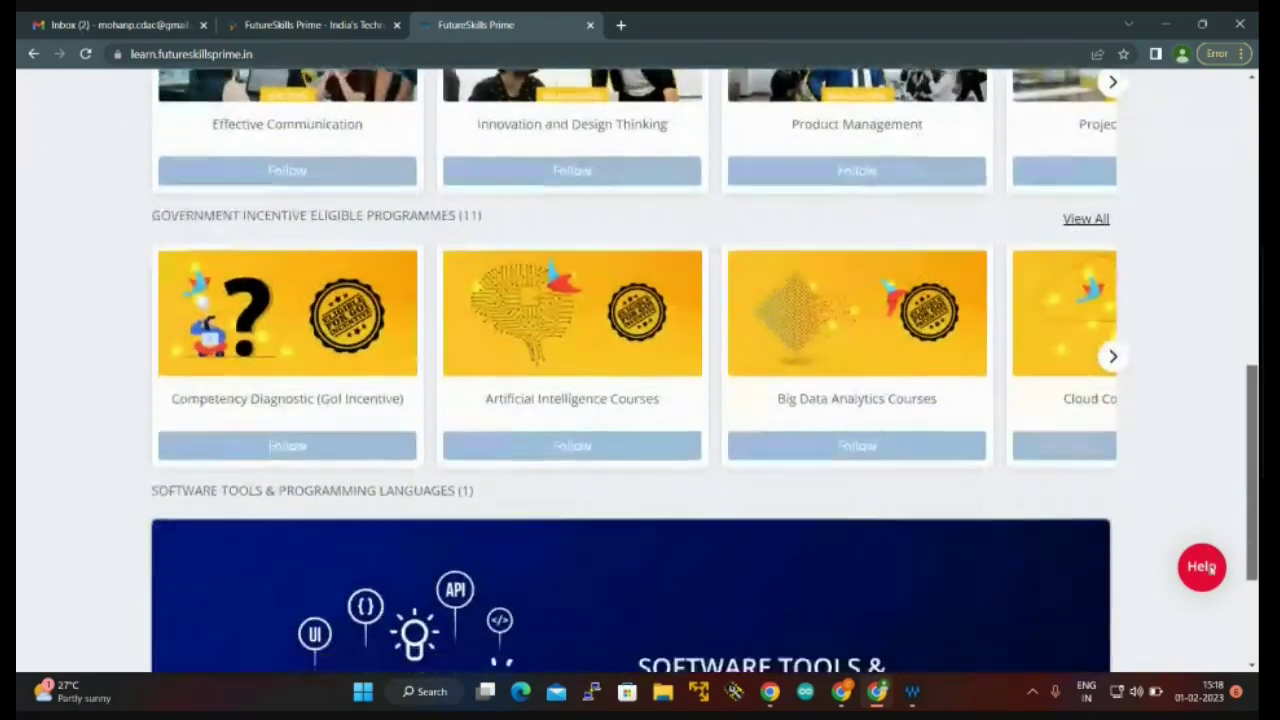
scroll(1229, 529, "up", 5)
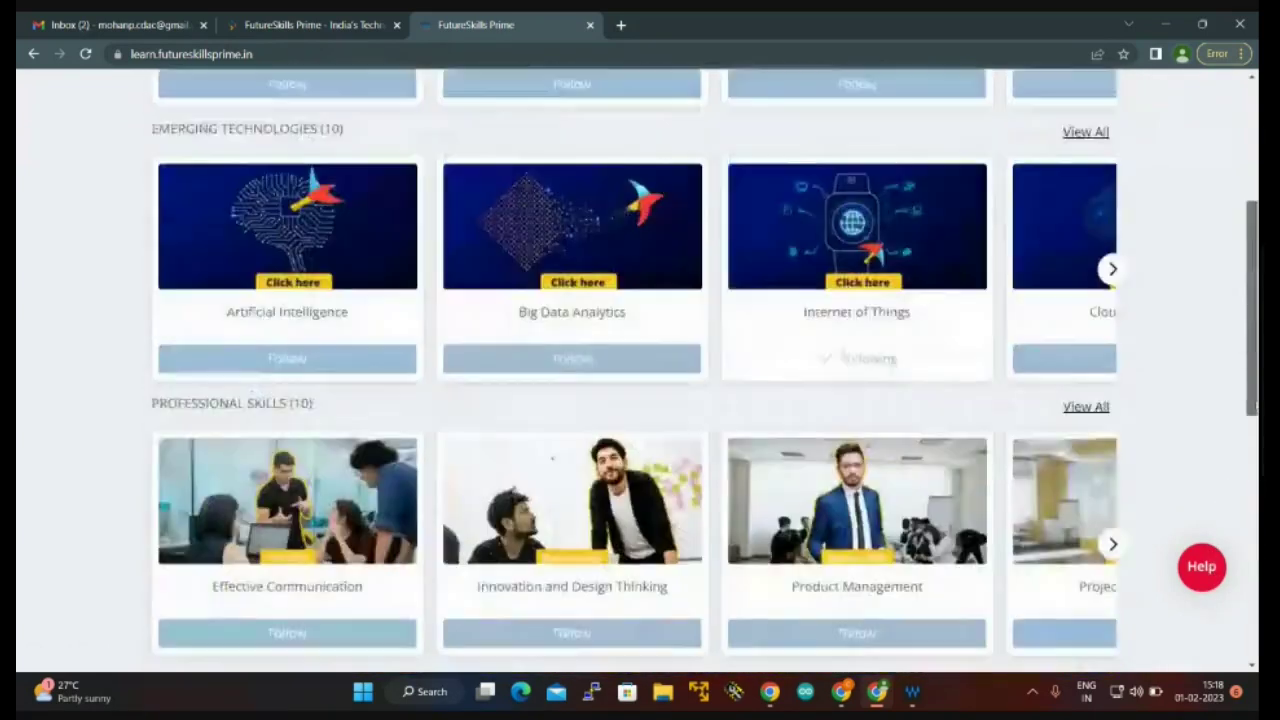
scroll(640, 370, "up", 3)
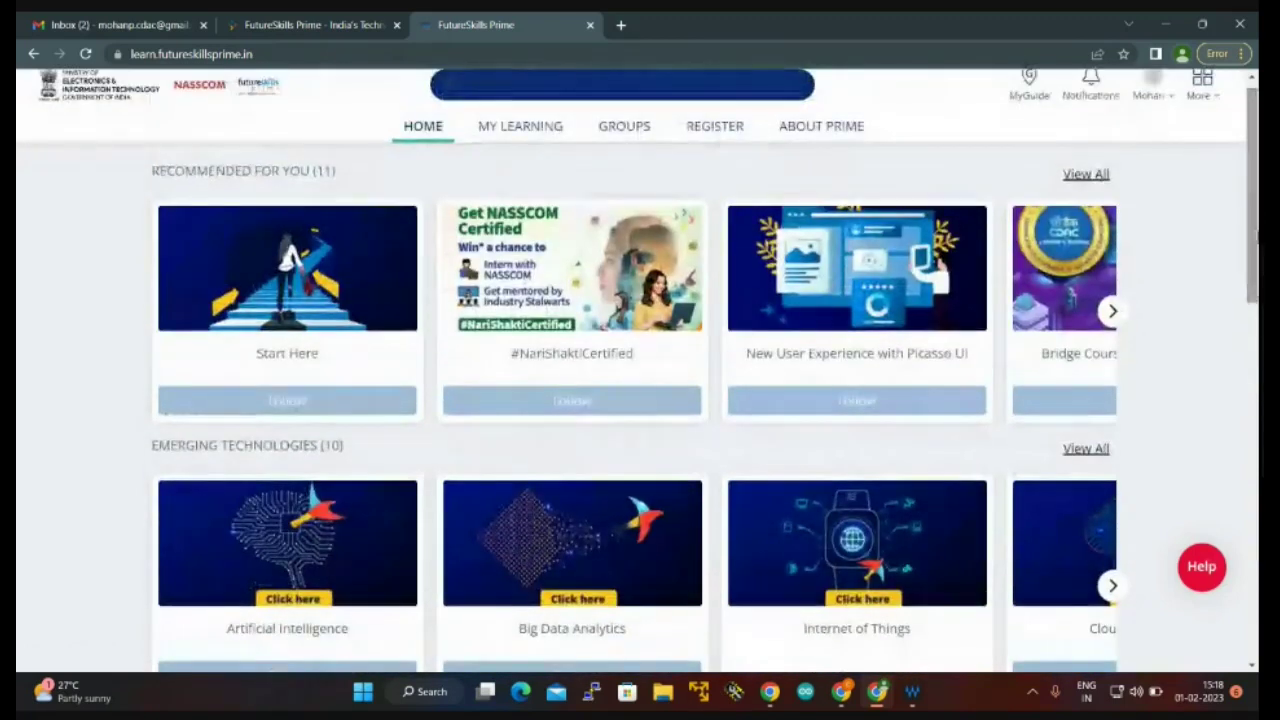
scroll(731, 349, "down", 1)
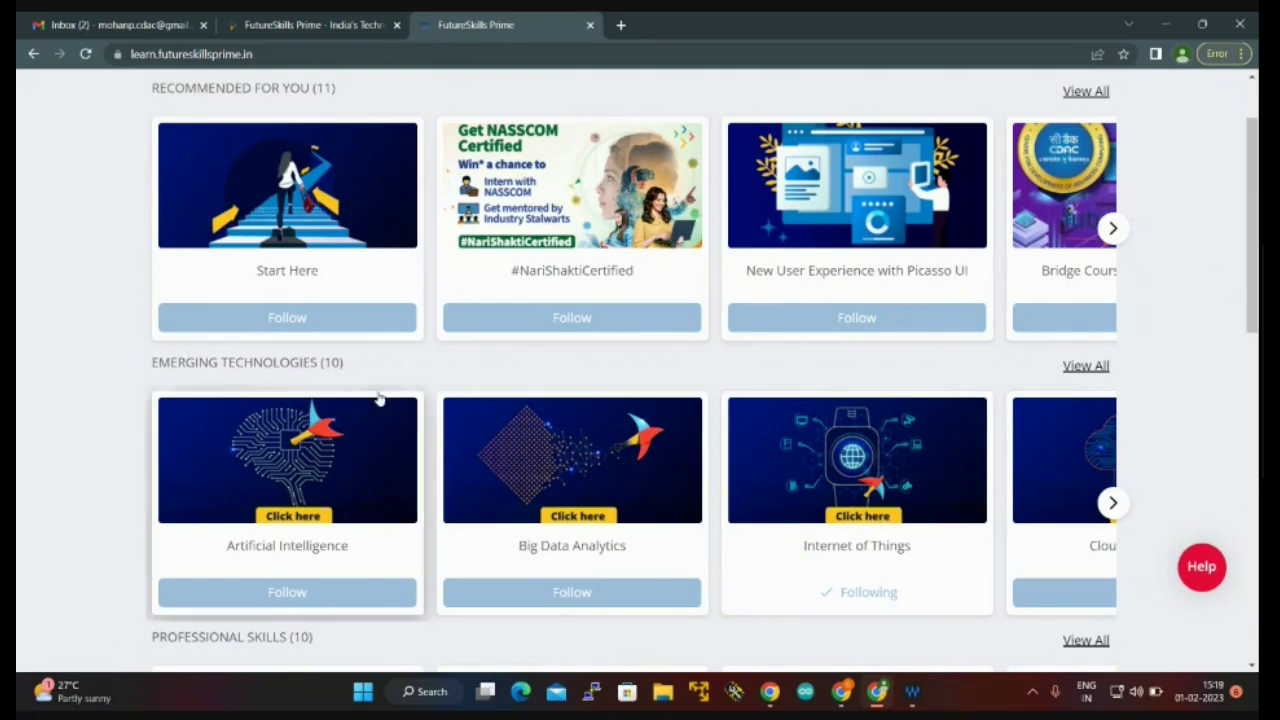
Step: Open the Internet of Things channel and scroll down to its Bridge Courses section
left_click(787, 478)
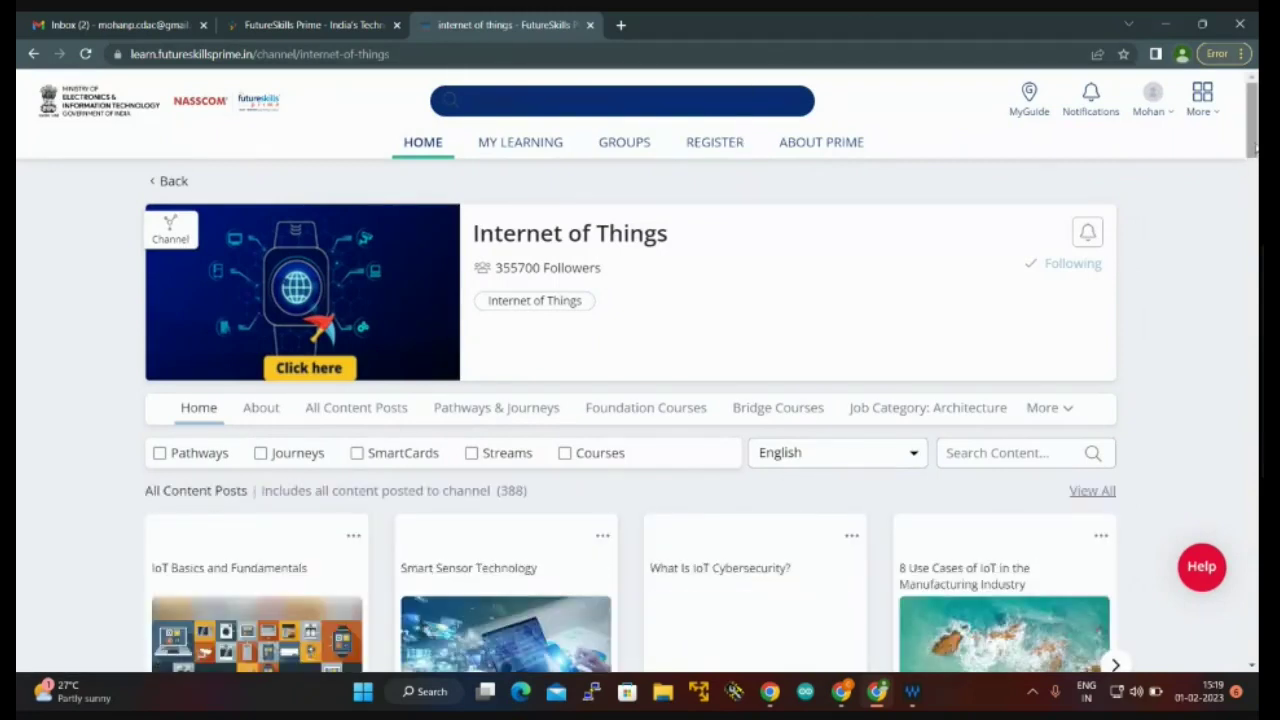
scroll(737, 137, "down", 1)
scroll(487, 324, "down", 3)
scroll(487, 324, "up", 4)
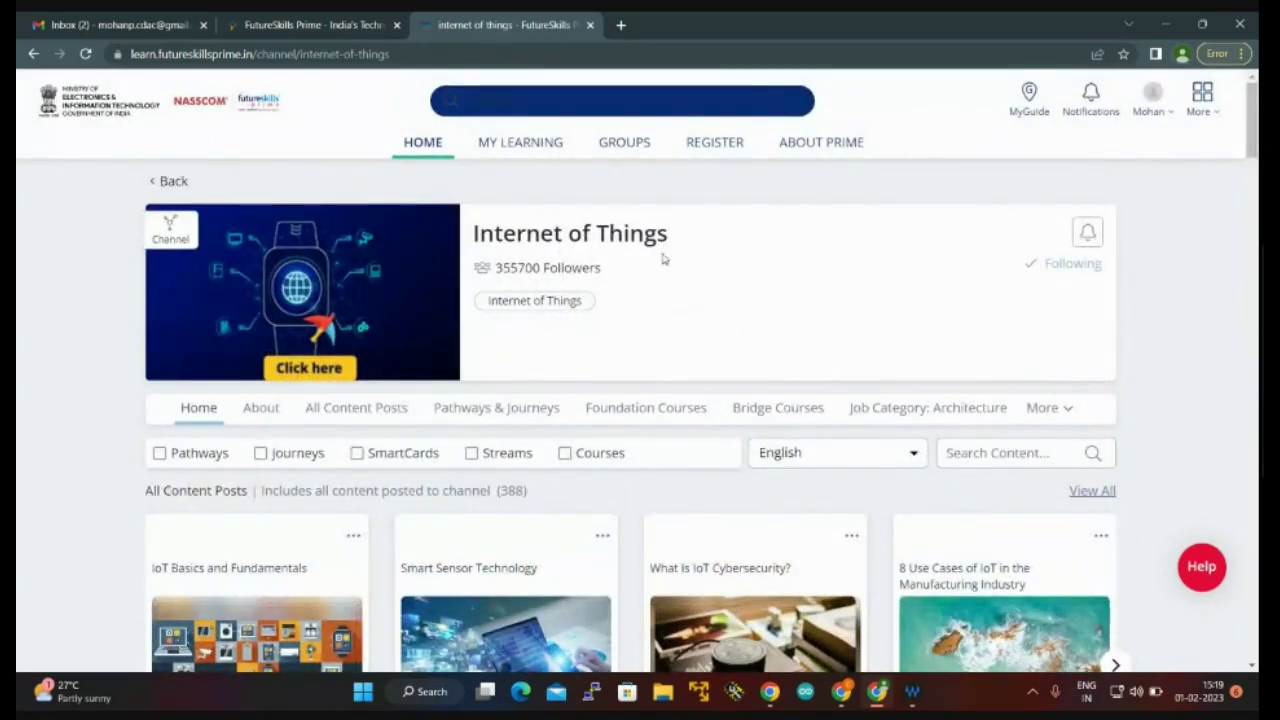
scroll(1240, 215, "down", 2)
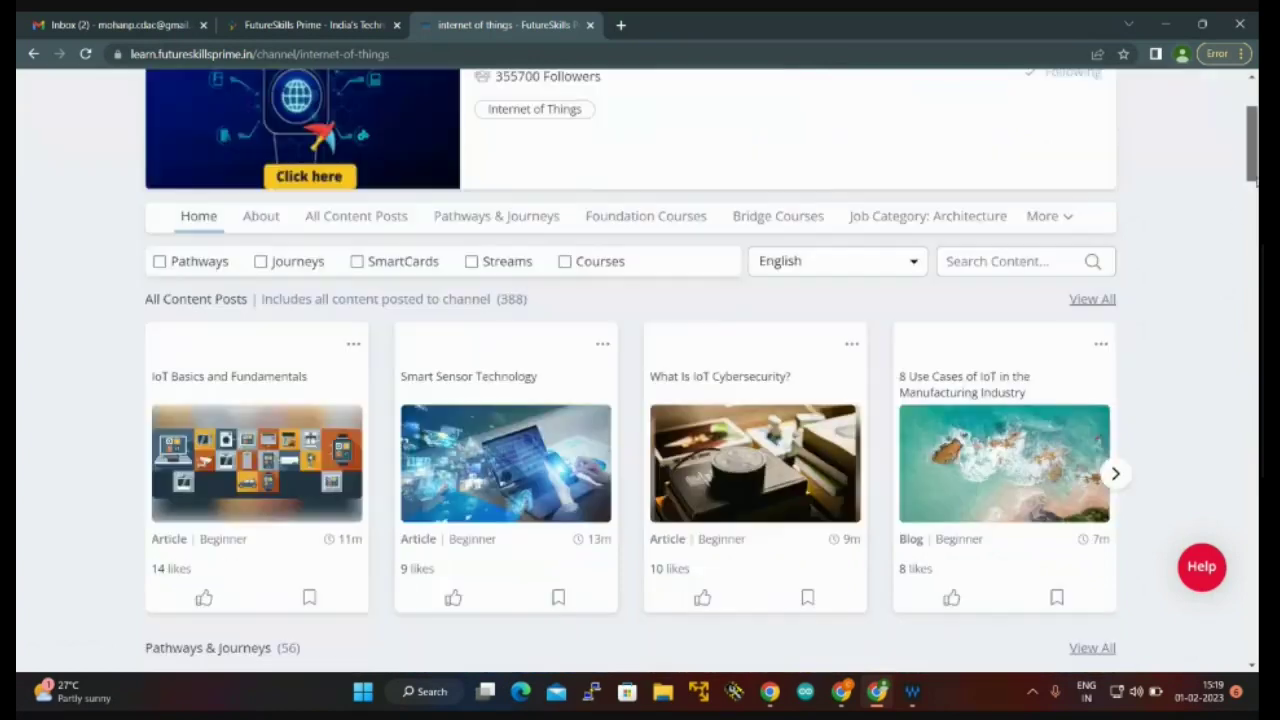
scroll(1249, 272, "down", 8)
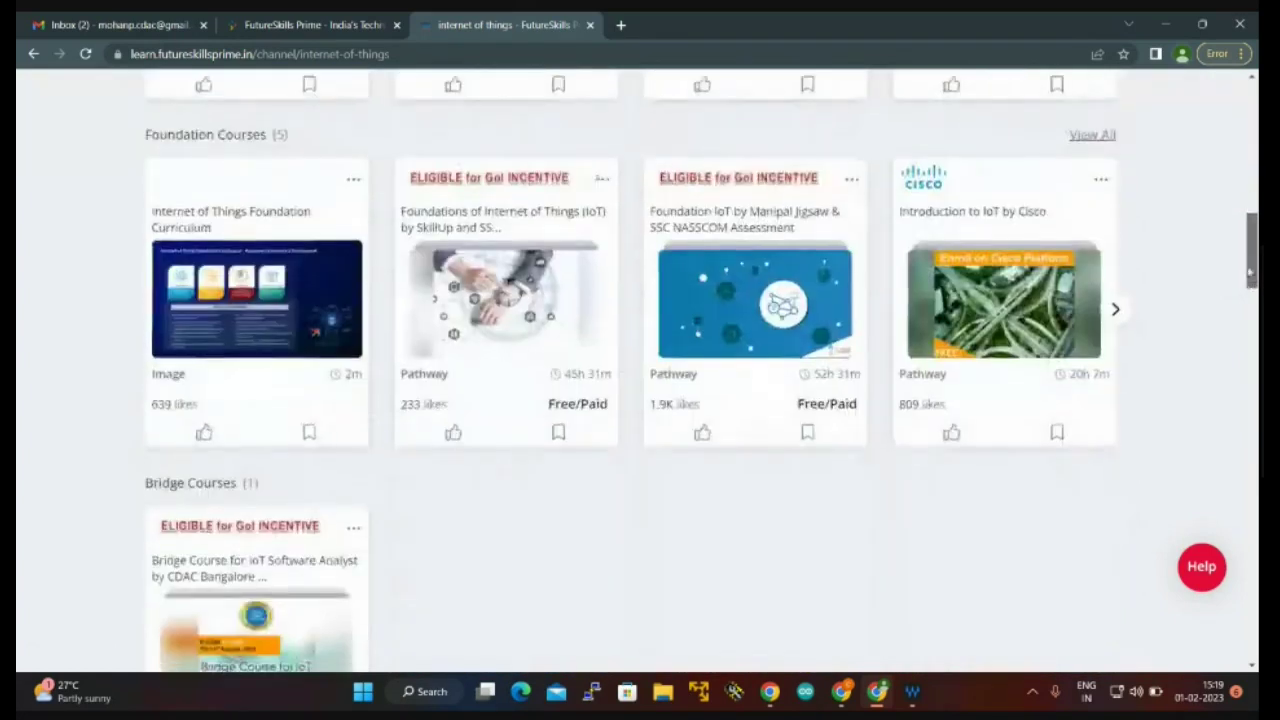
scroll(1249, 272, "up", 10)
scroll(1249, 272, "down", 2)
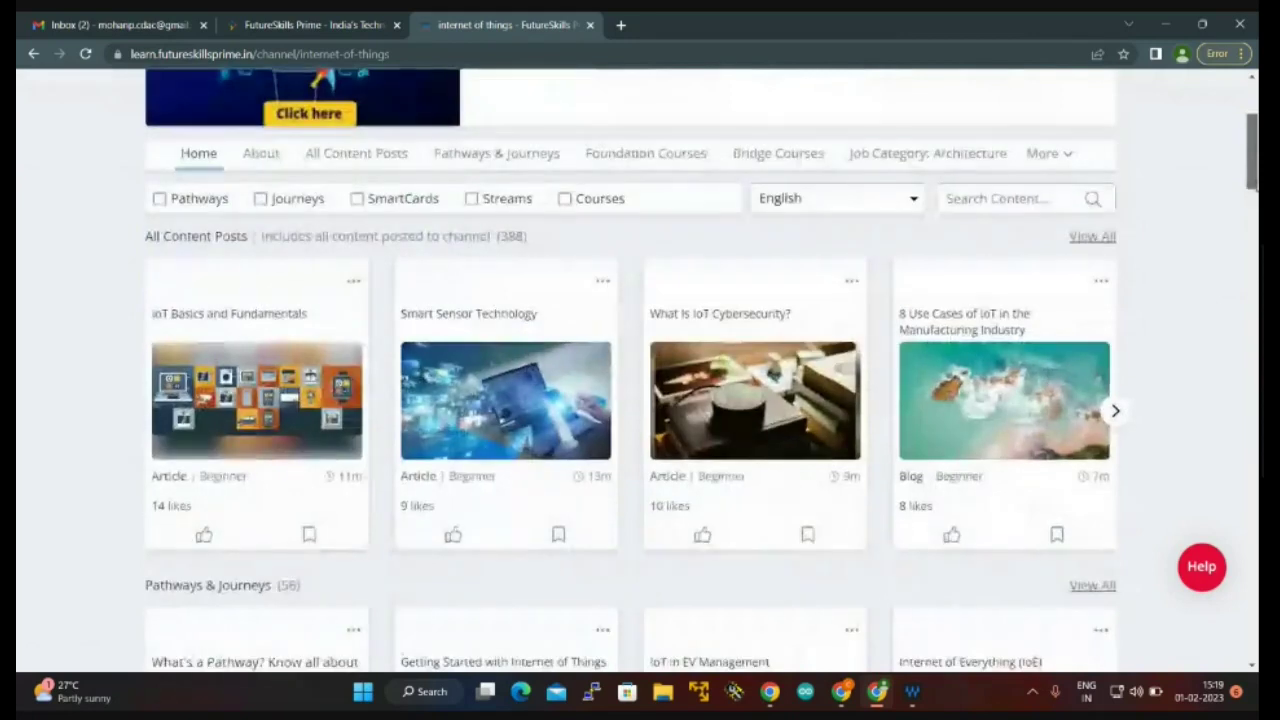
scroll(640, 370, "down", 3)
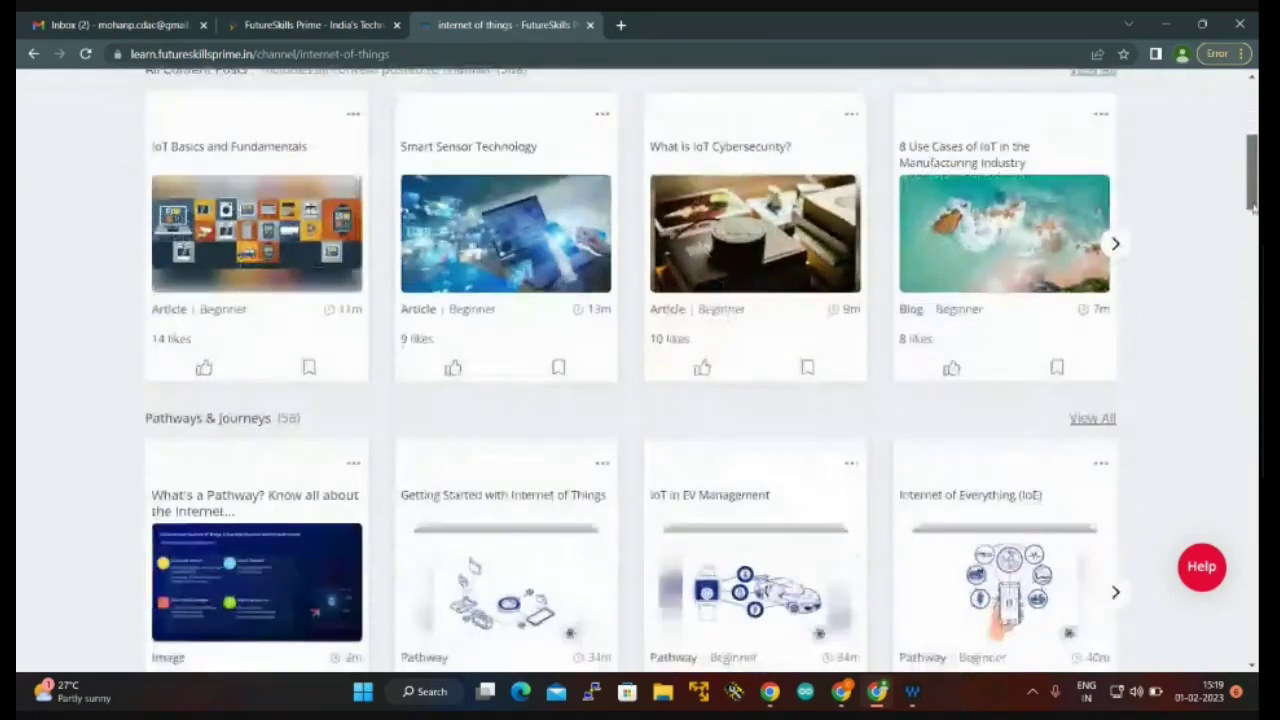
scroll(640, 370, "up", 3)
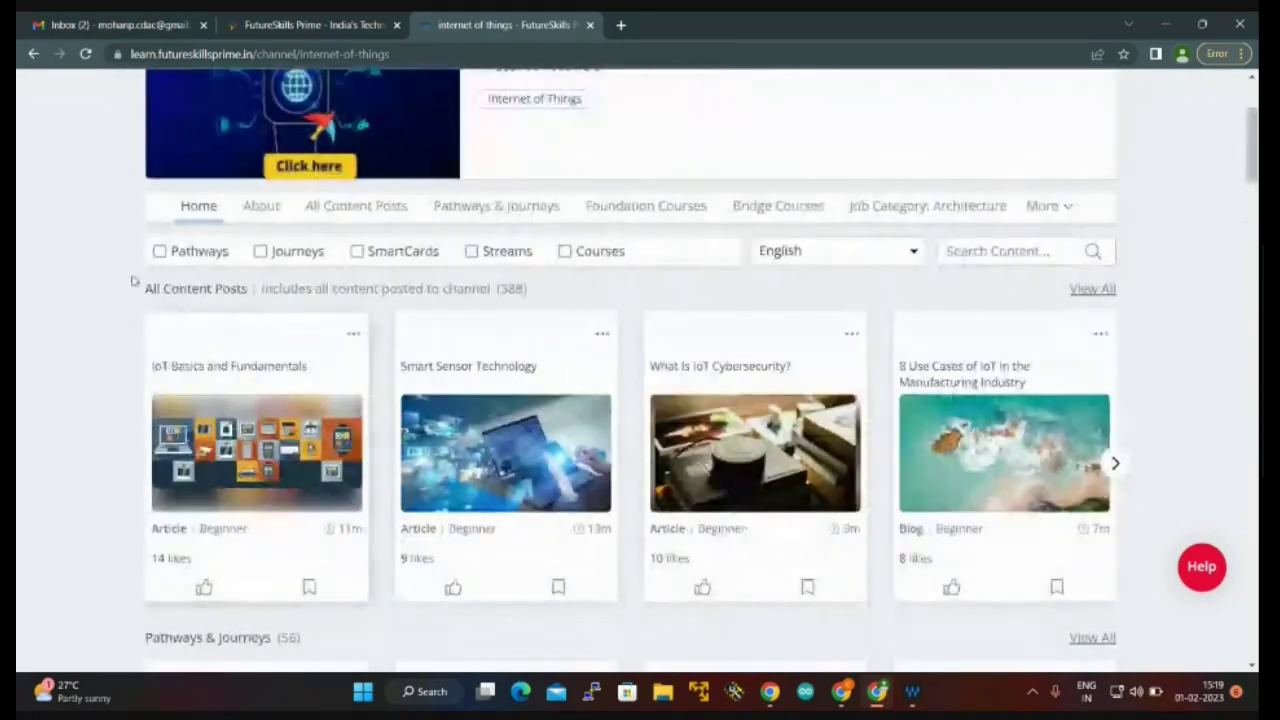
scroll(426, 252, "down", 4)
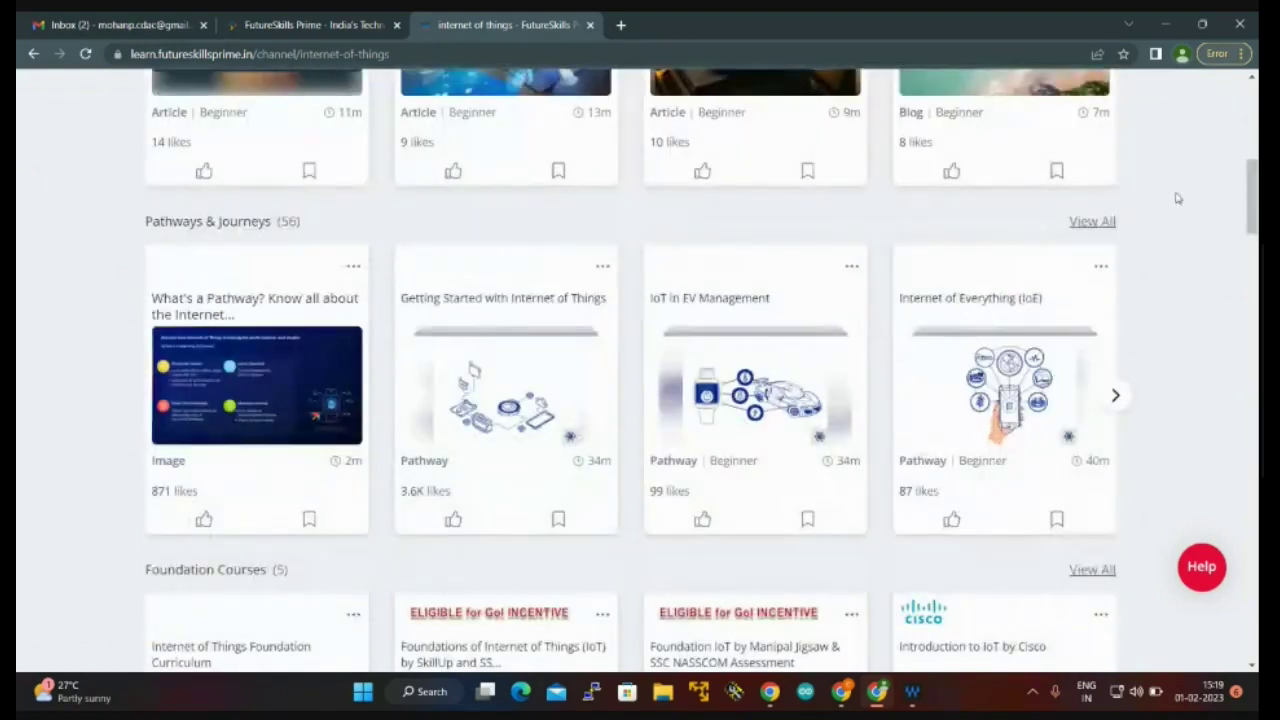
scroll(632, 369, "down", 4)
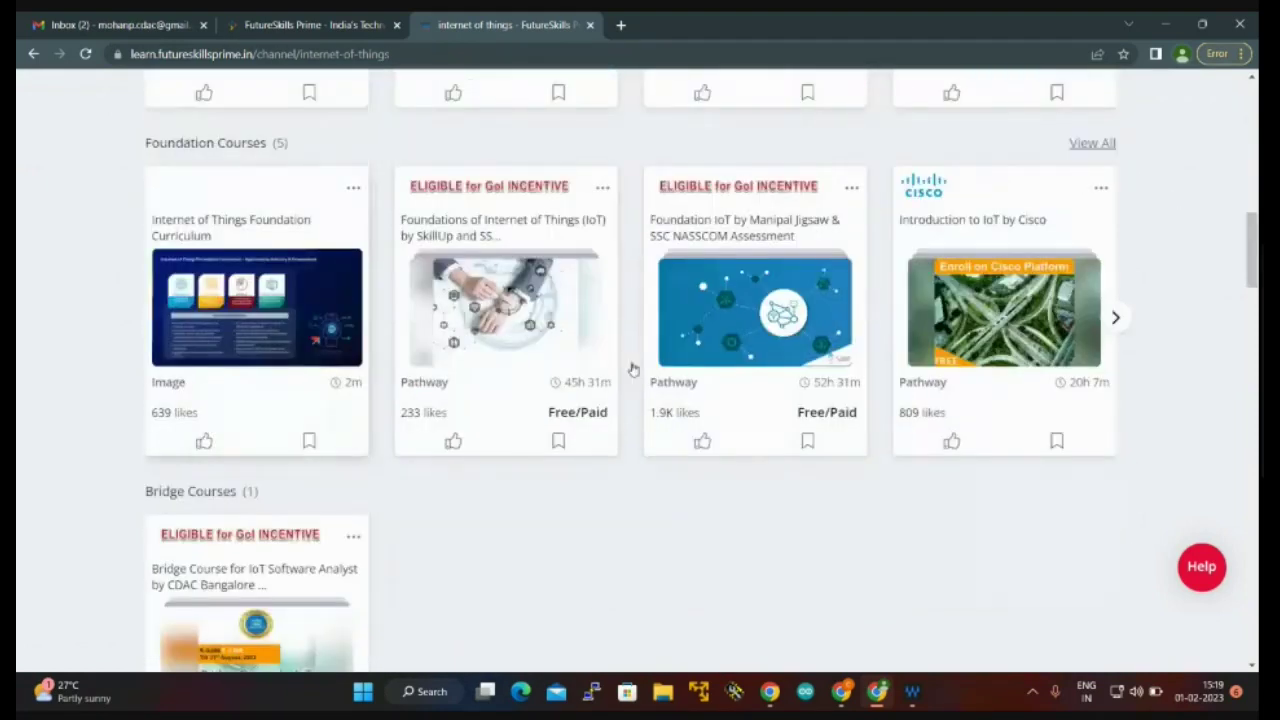
left_click_drag(1252, 277, 1186, 318)
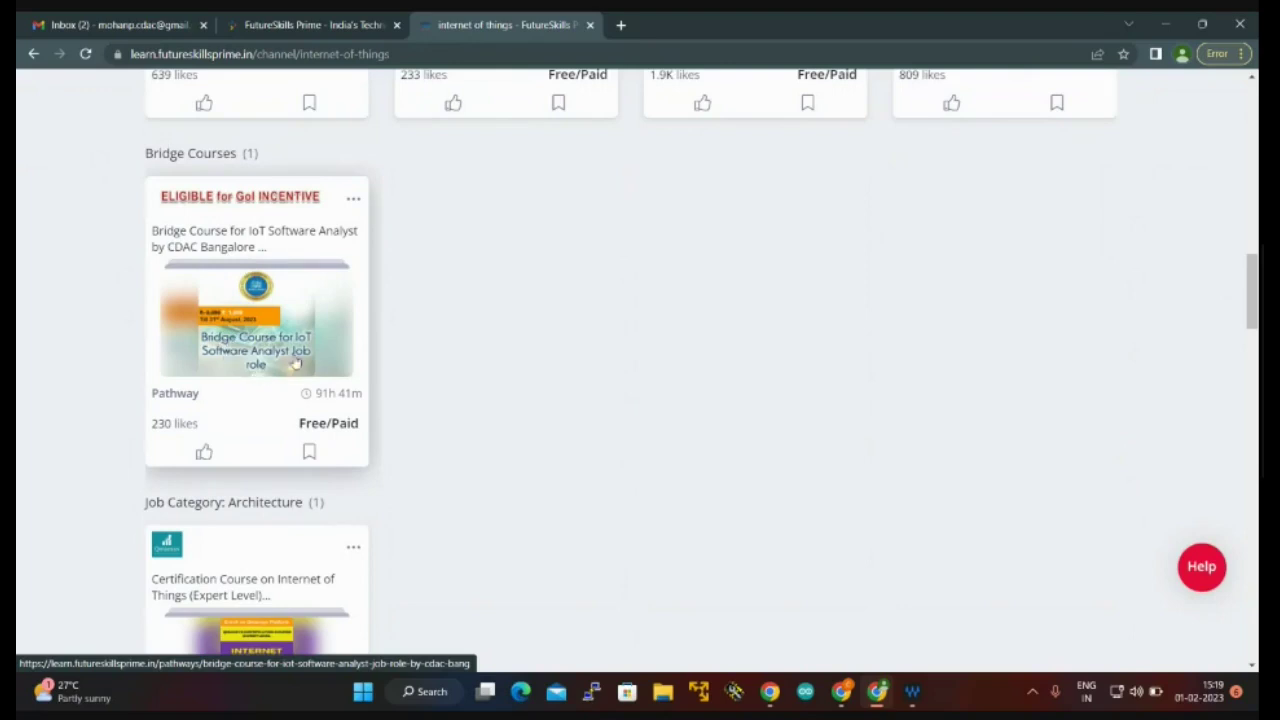
Step: Open the Bridge Course for IoT Software Analyst pathway and expand its full description
left_click(322, 321)
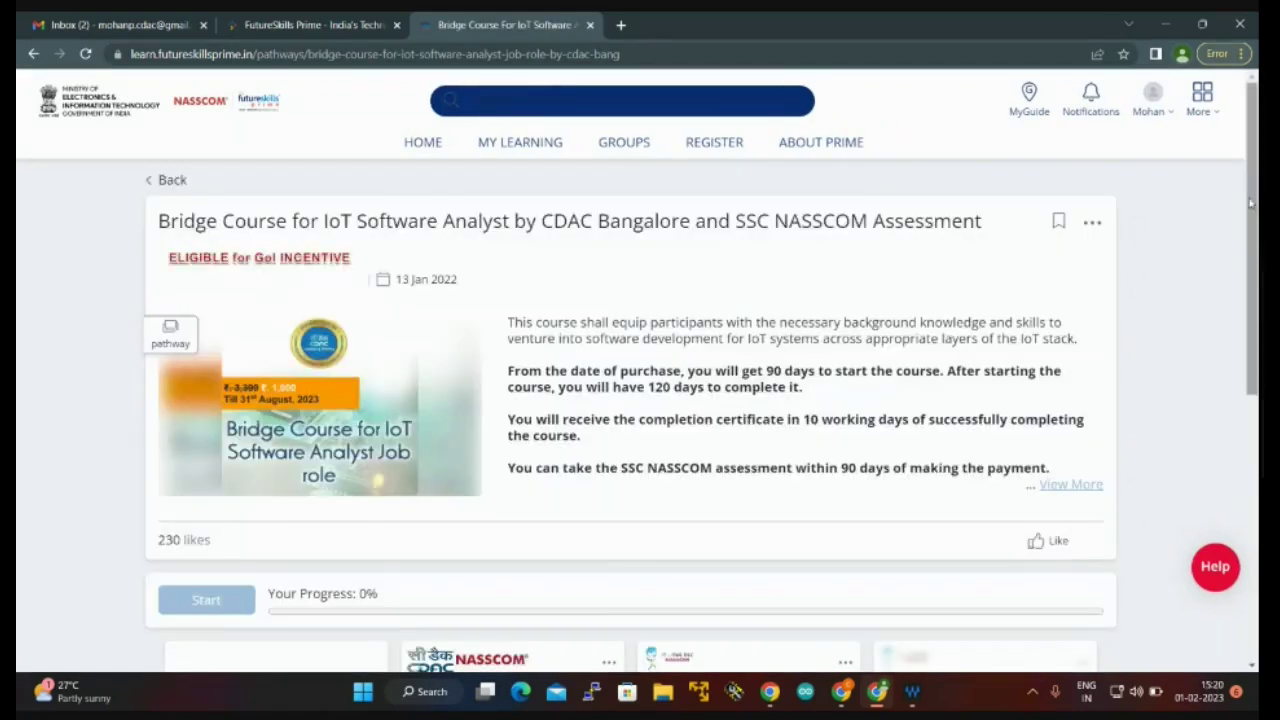
mouse_move(1254, 203)
left_mouse_down()
mouse_move(1254, 290)
mouse_move(1257, 225)
left_mouse_up()
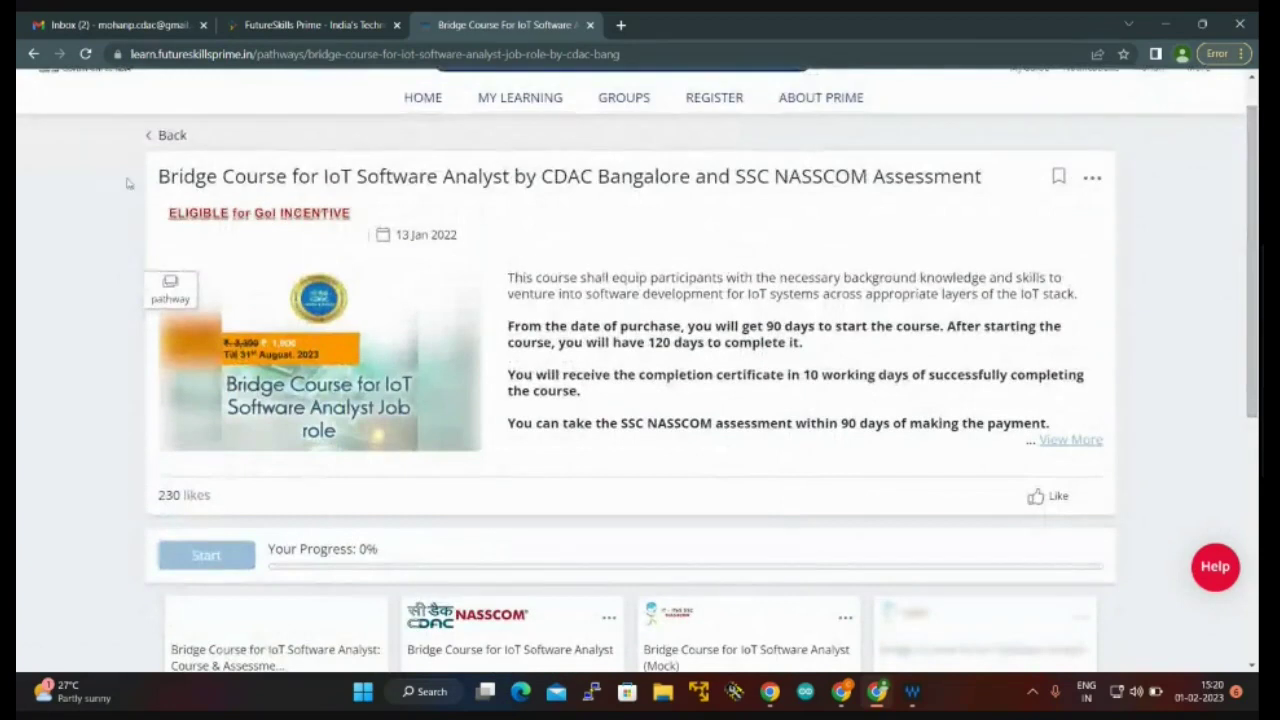
left_click_drag(1257, 297, 1257, 358)
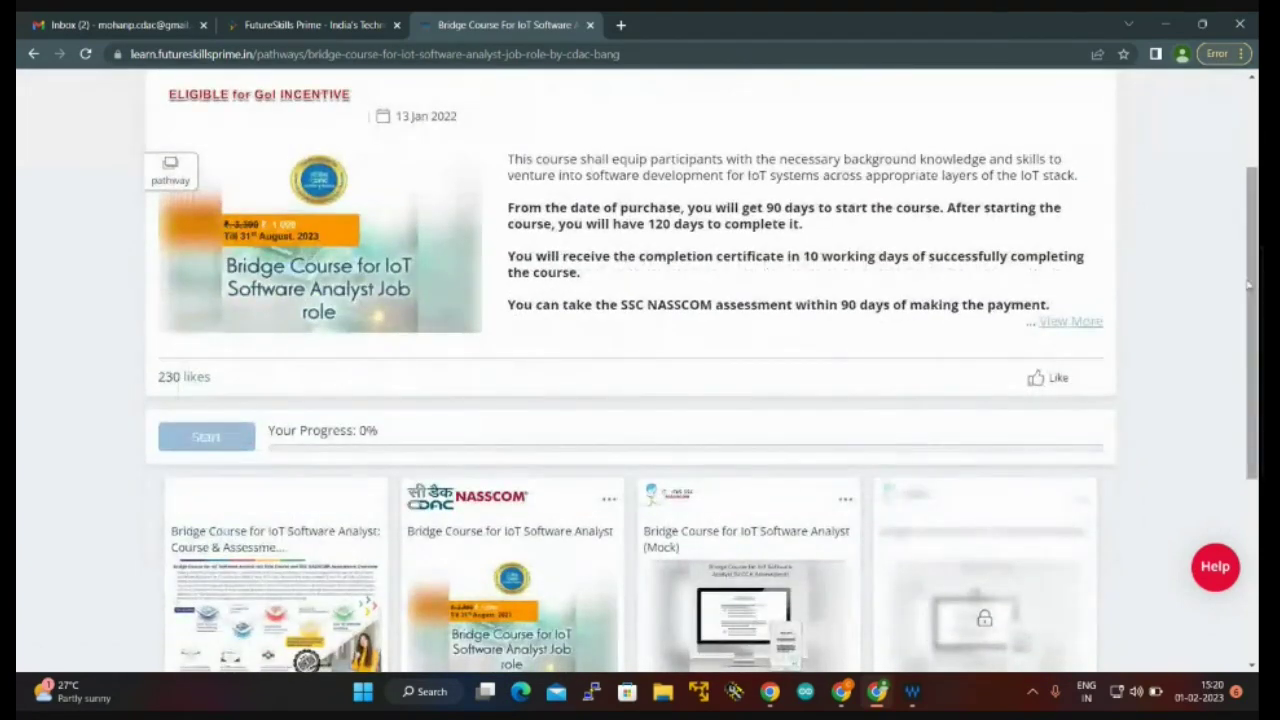
scroll(1257, 243, "up", 1)
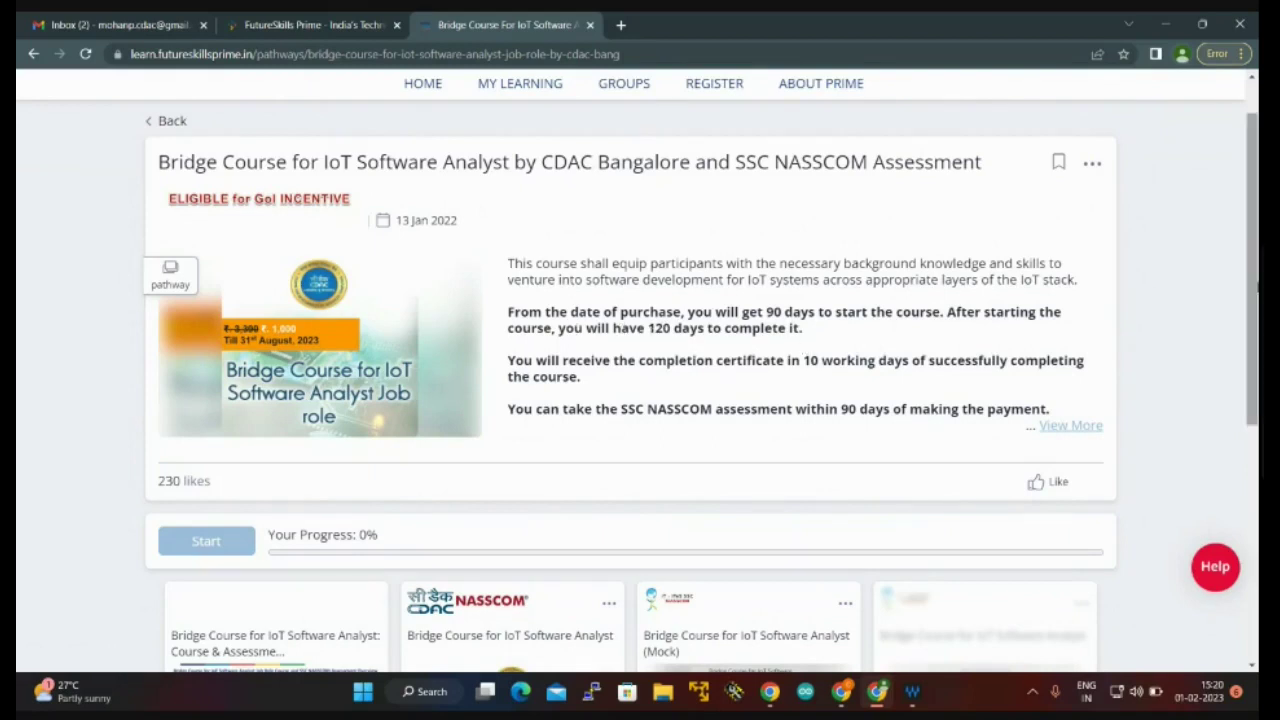
scroll(1193, 325, "down", 1)
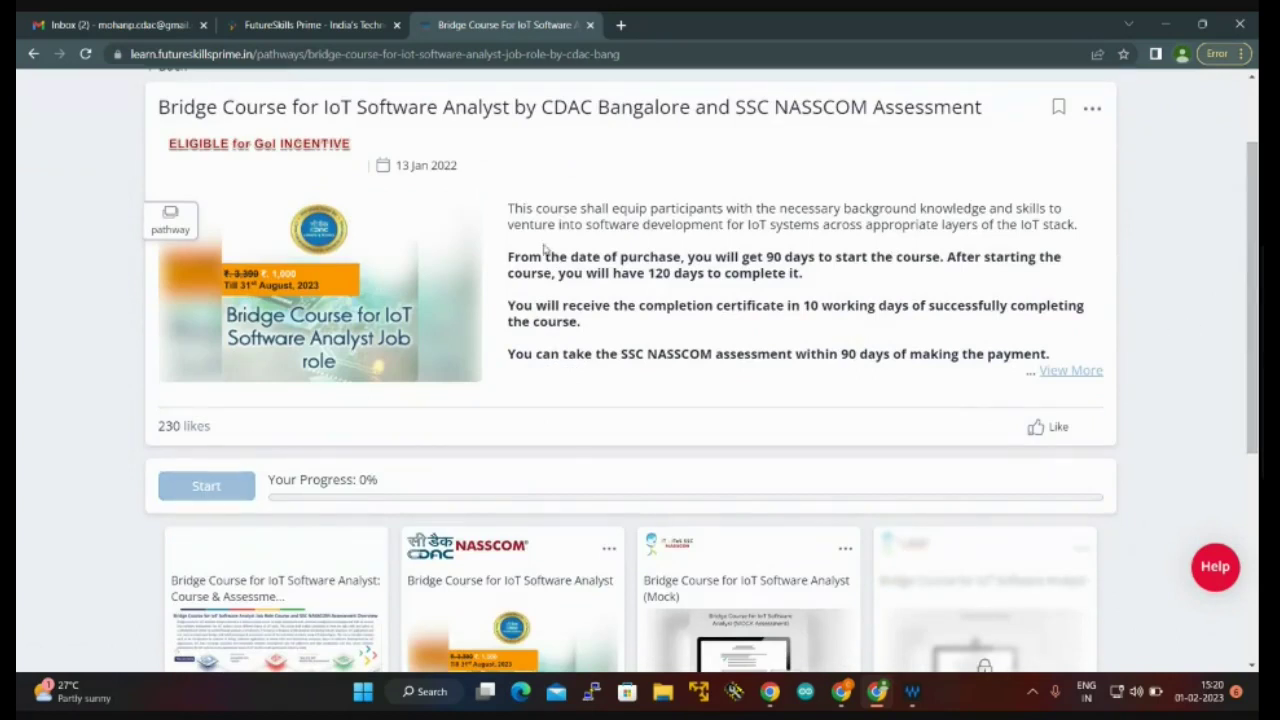
left_click(1070, 371)
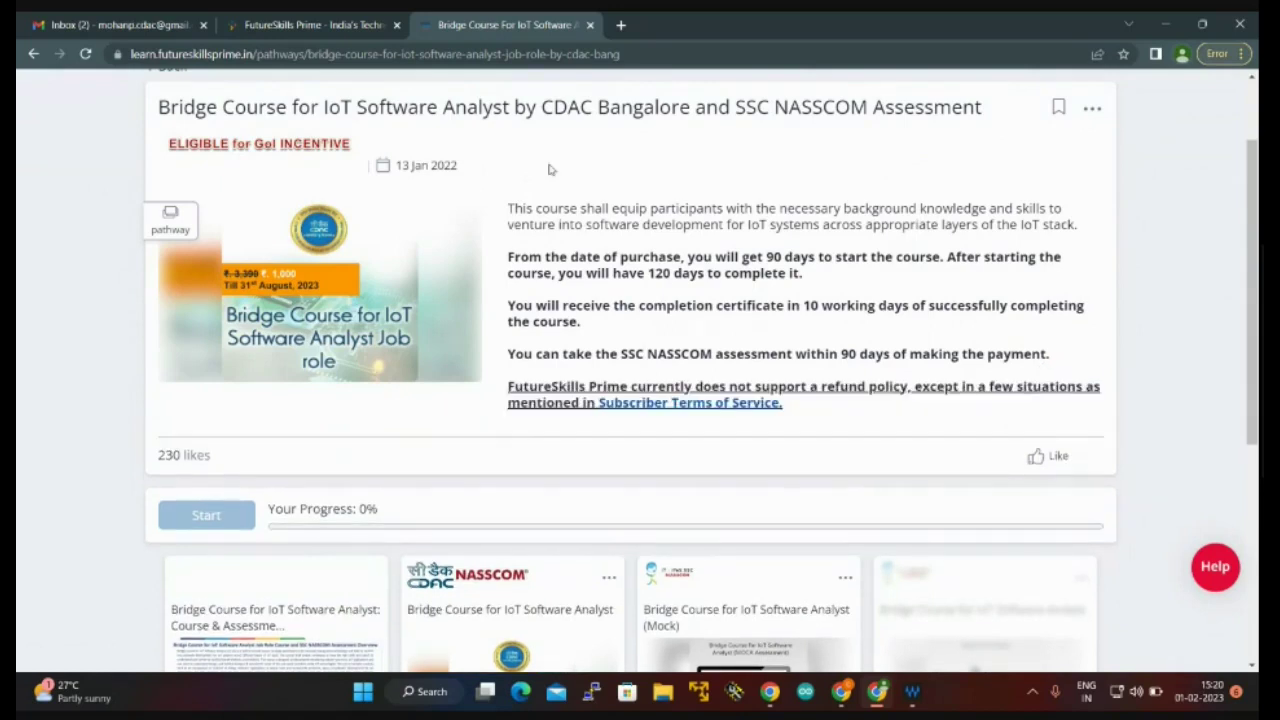
Step: Start the pathway at Card 1/4, review the overview, and advance to the ₹1,000 enrolment card
left_click(205, 516)
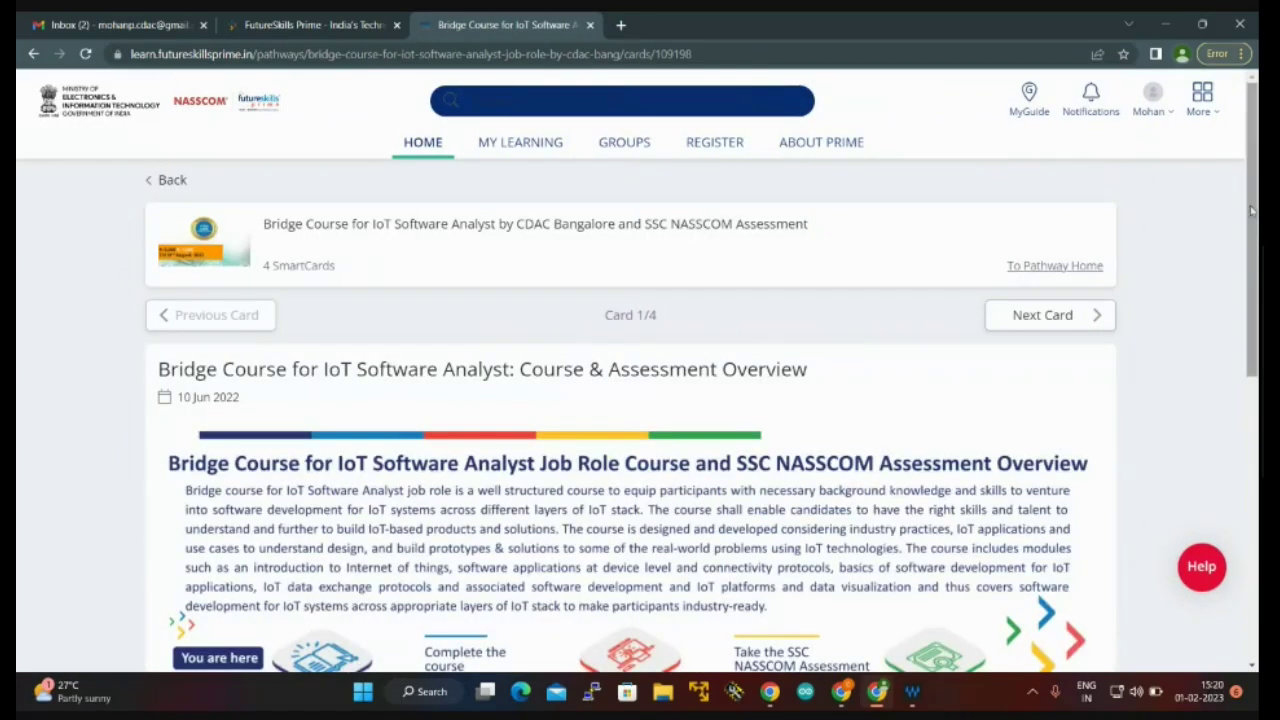
left_click_drag(1251, 210, 1258, 250)
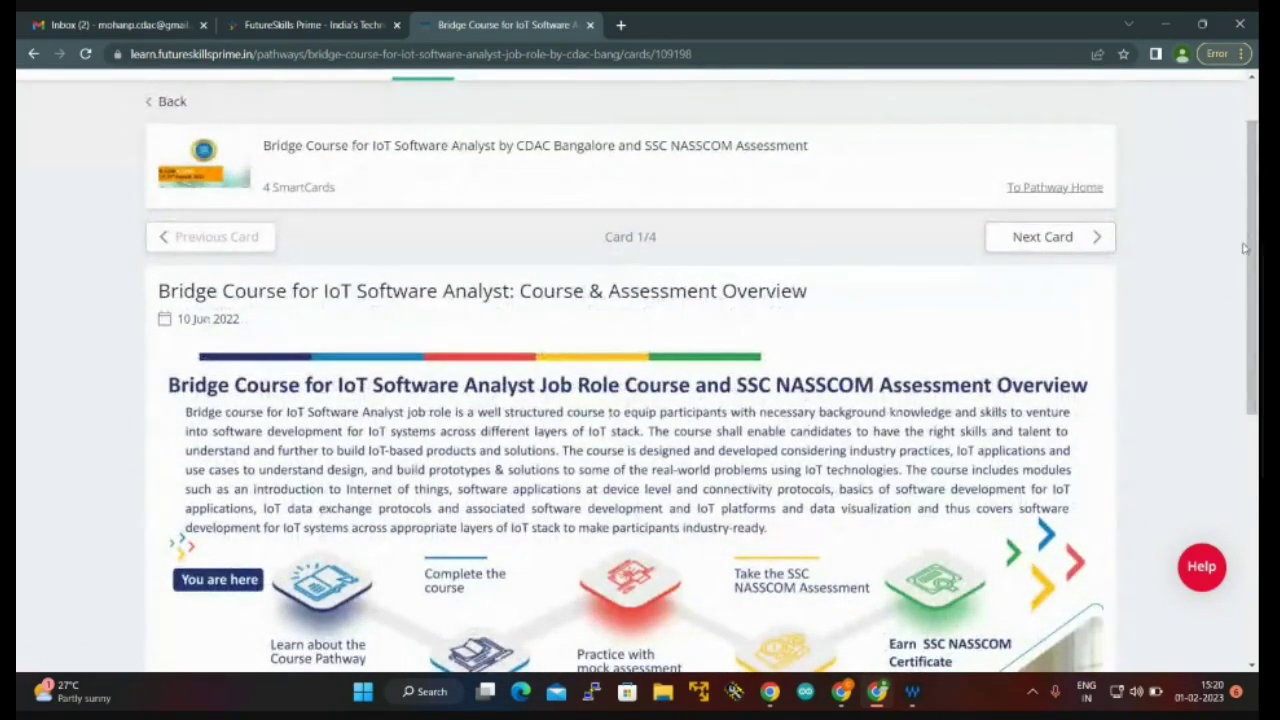
left_click_drag(1250, 250, 1252, 265)
scroll(539, 467, "down", 2)
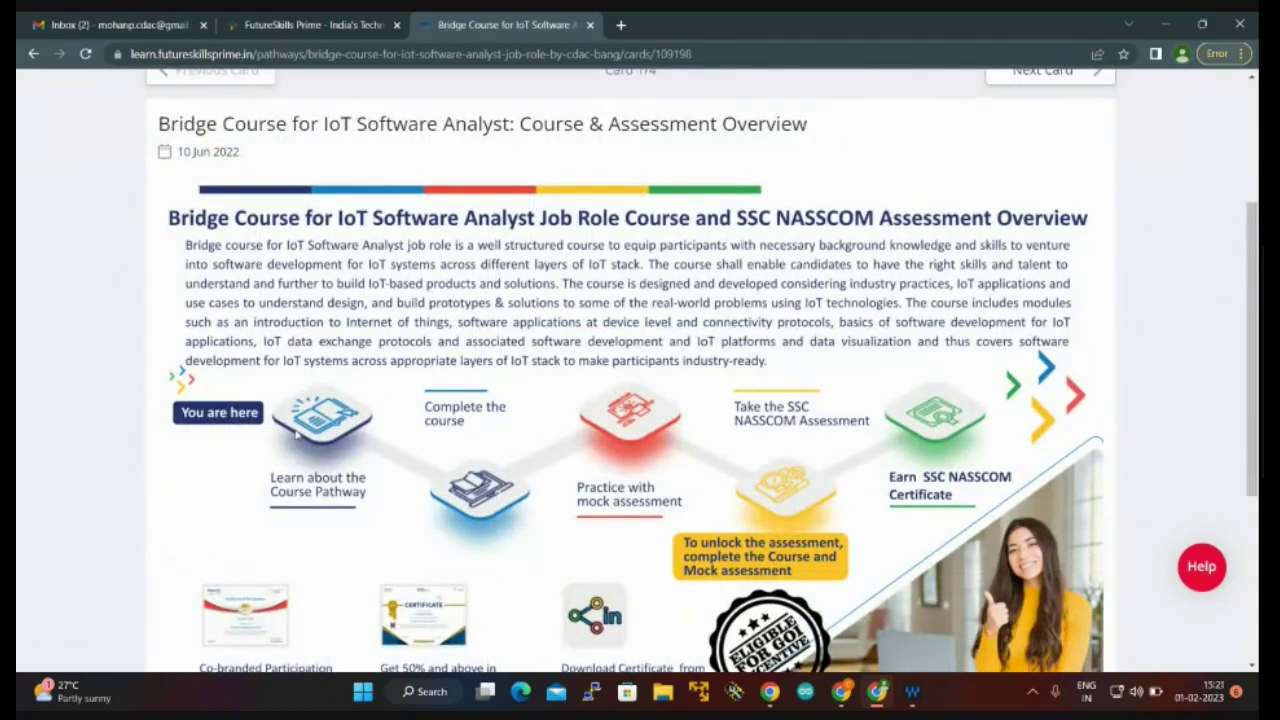
left_click_drag(1254, 422, 1249, 503)
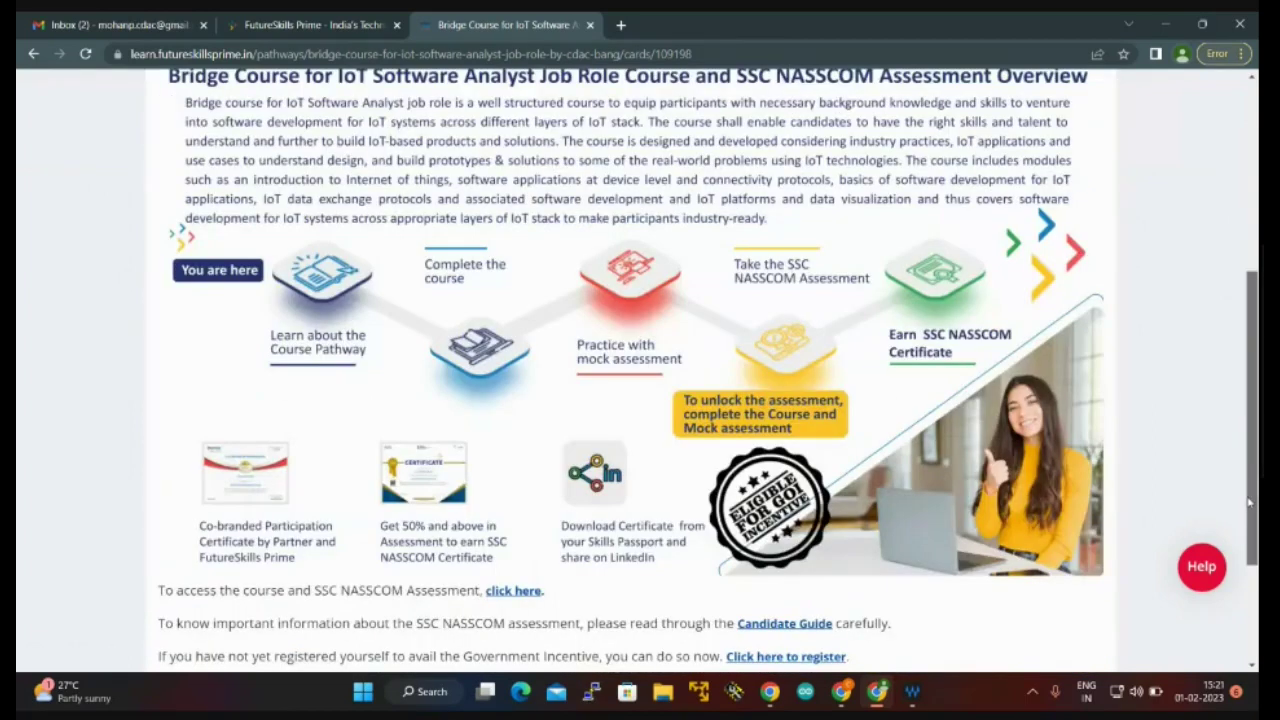
scroll(702, 258, "up", 4)
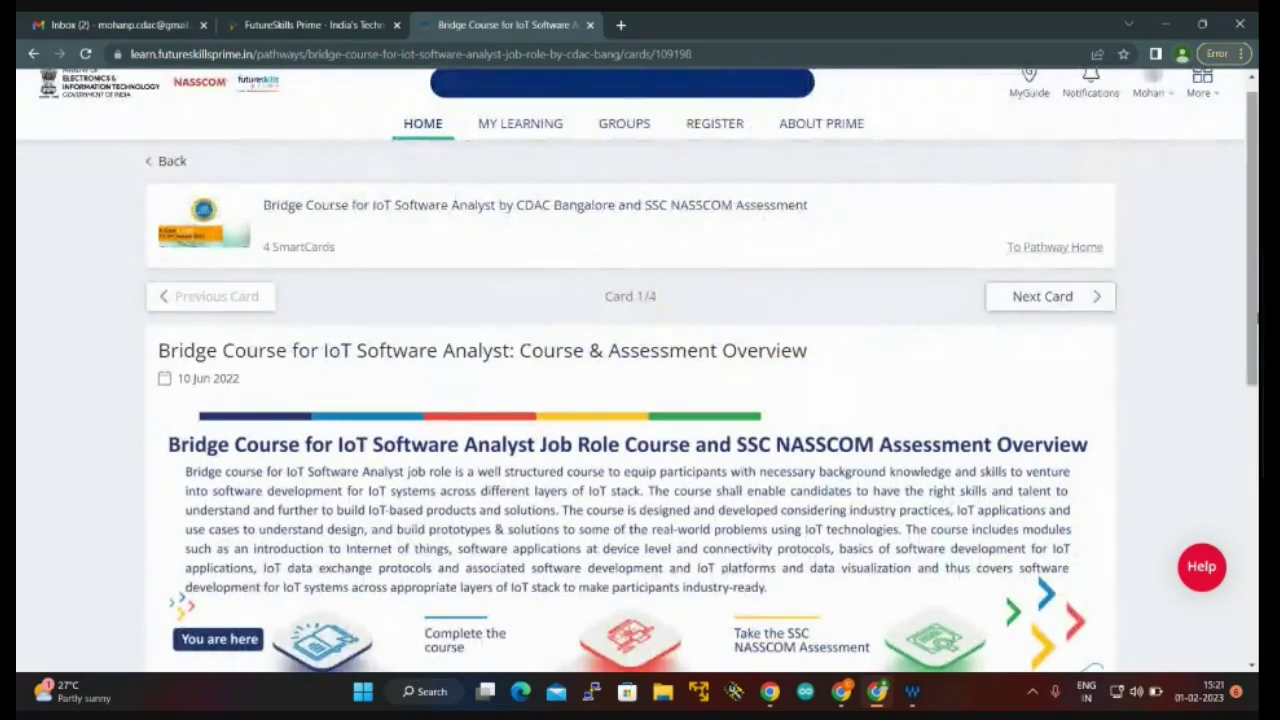
mouse_move(1254, 344)
left_mouse_down()
mouse_move(1254, 598)
mouse_move(1254, 361)
left_mouse_up()
left_click(1053, 272)
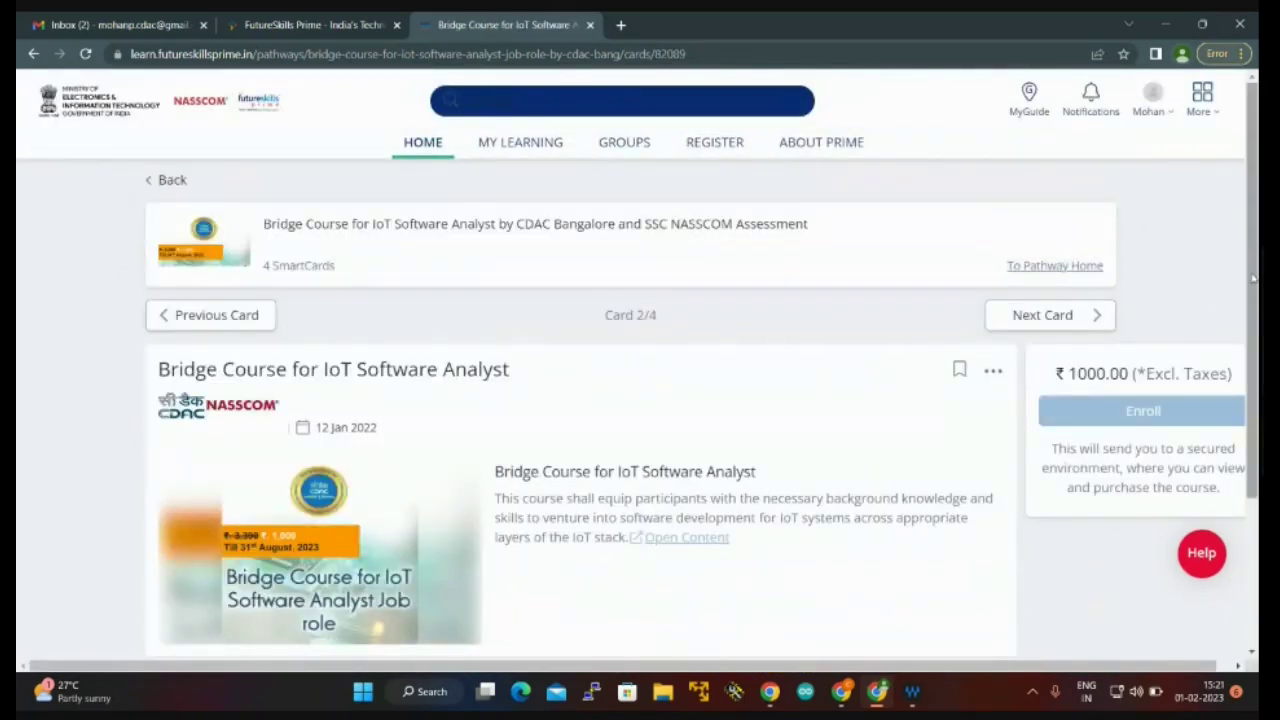
left_click_drag(1252, 278, 1252, 320)
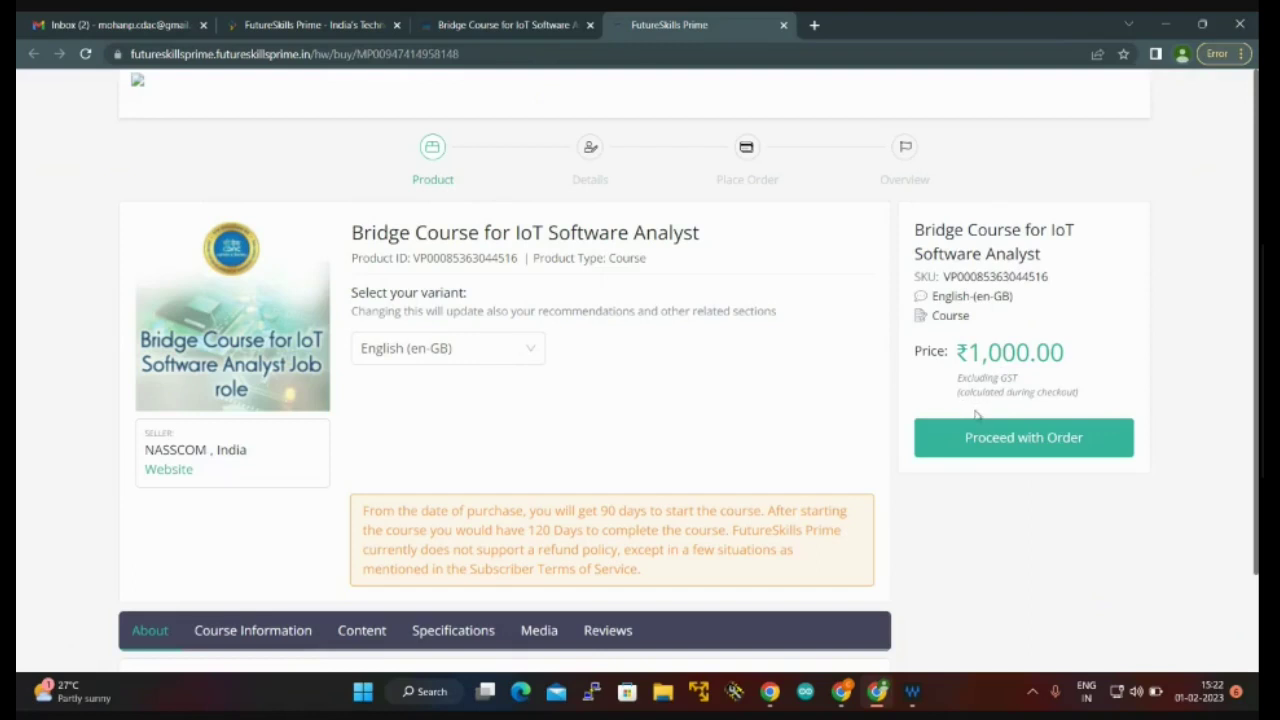
Step: Proceed with the order to the Billing Address form
left_click(972, 445)
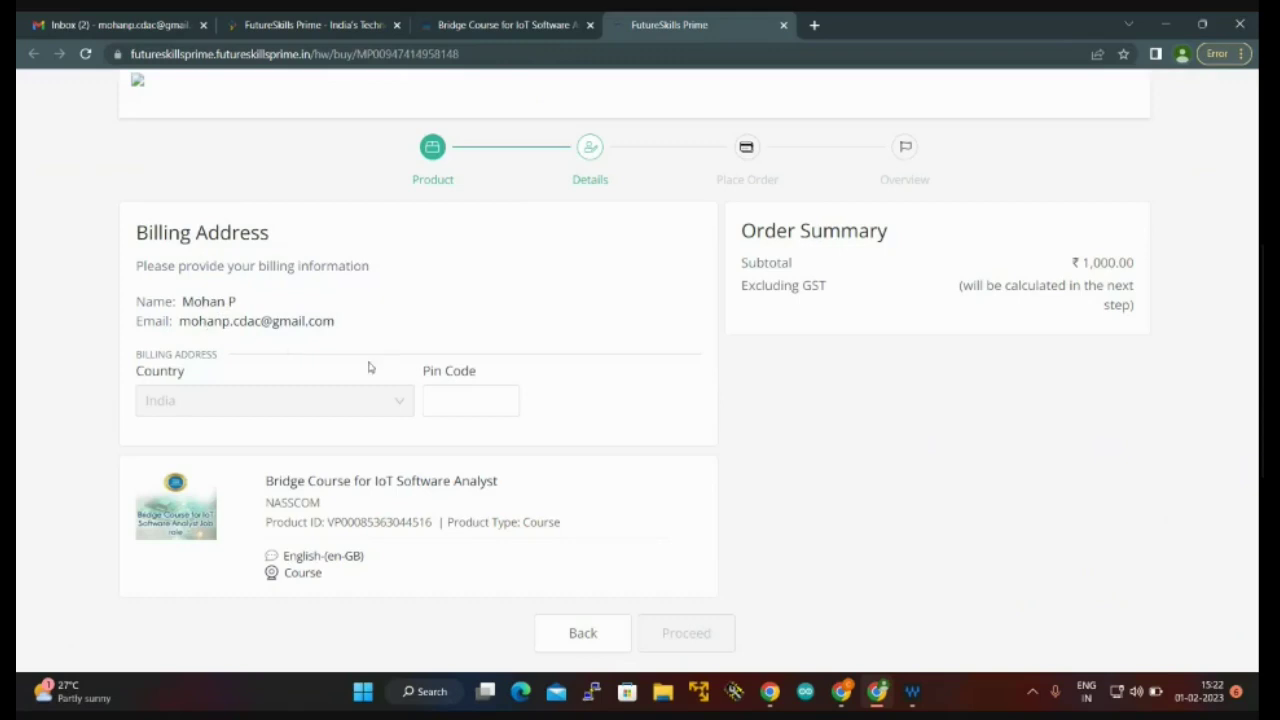
Step: Fill in billing pin code 560001, the street name and the house number
left_click(432, 404)
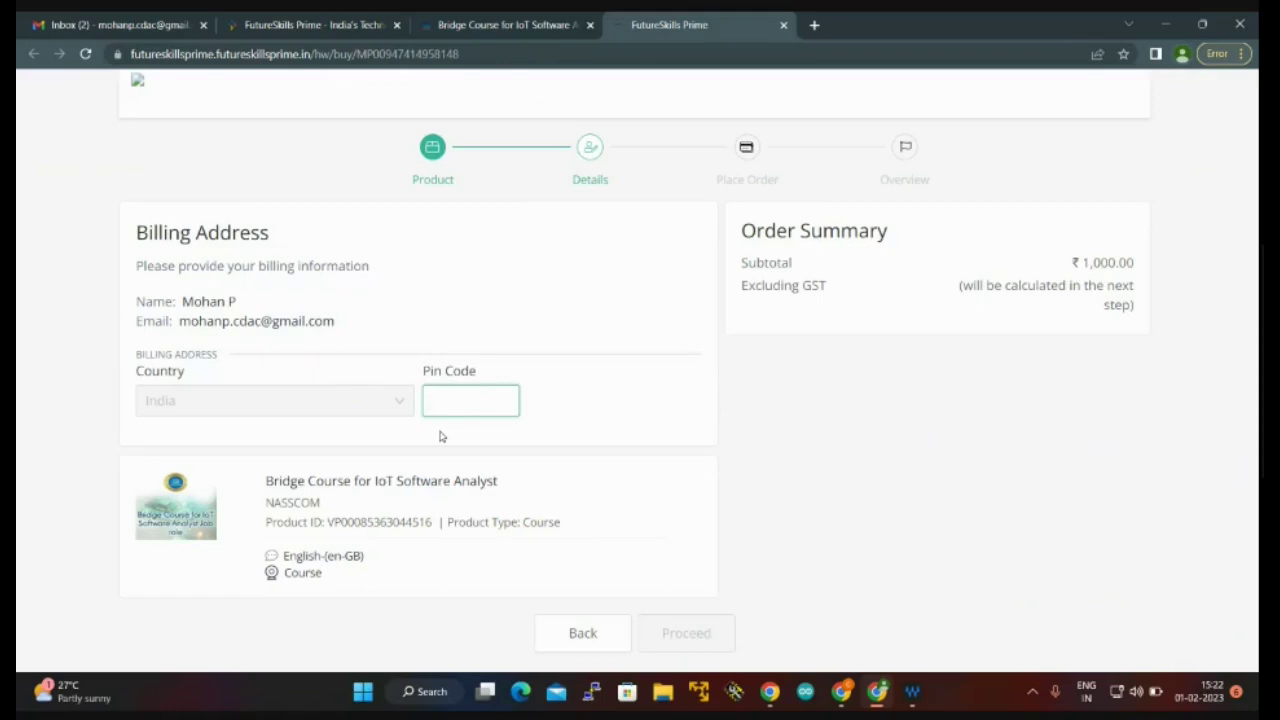
type("560001")
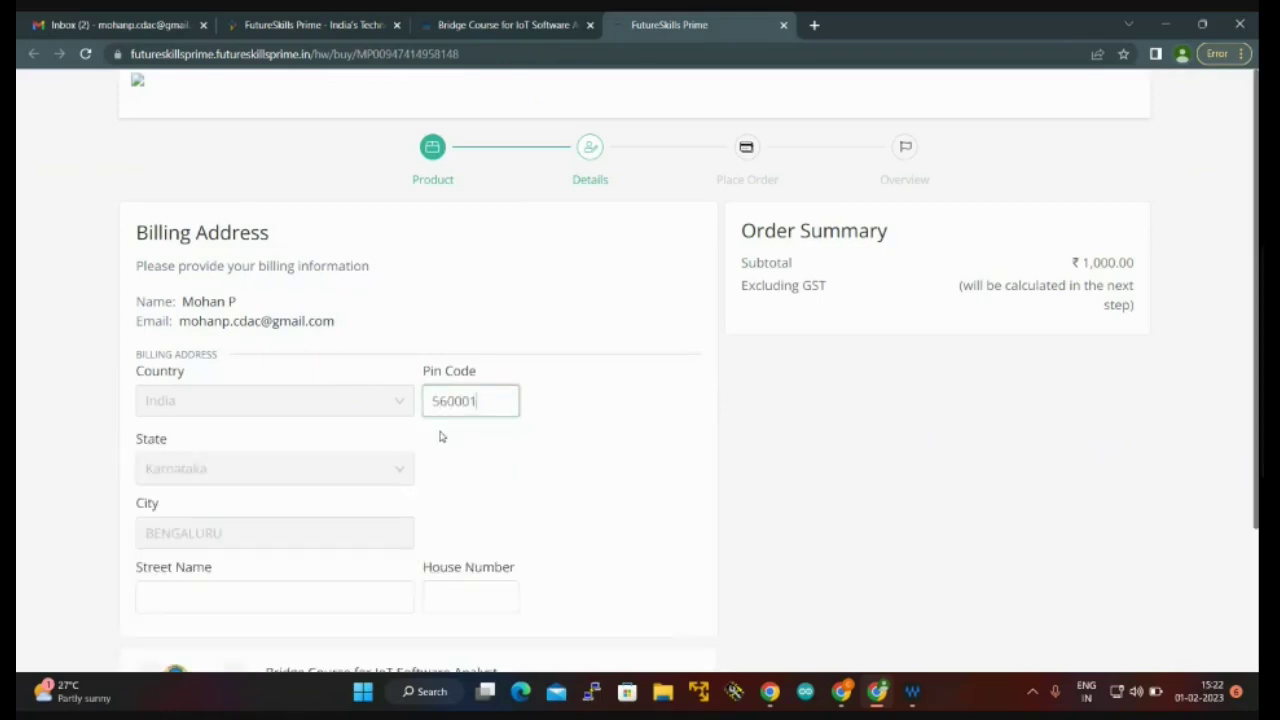
scroll(574, 403, "down", 1)
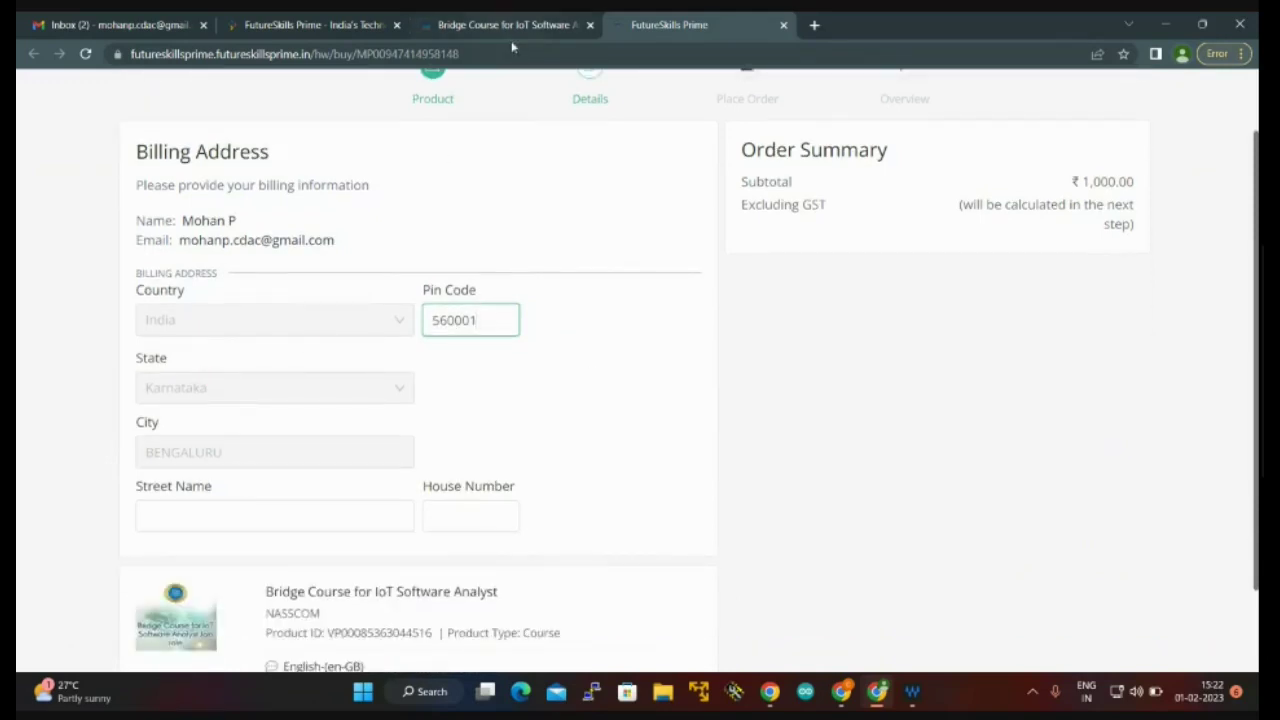
left_click(212, 525)
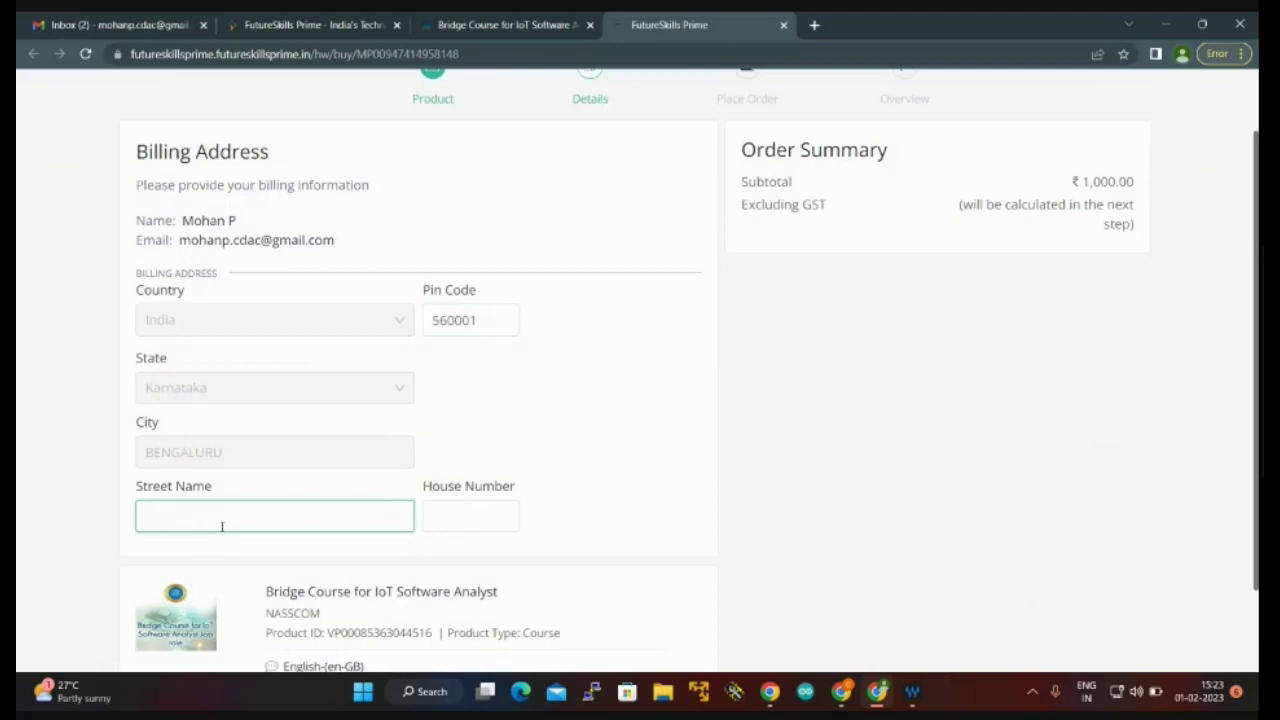
type("ec")
left_click(464, 514)
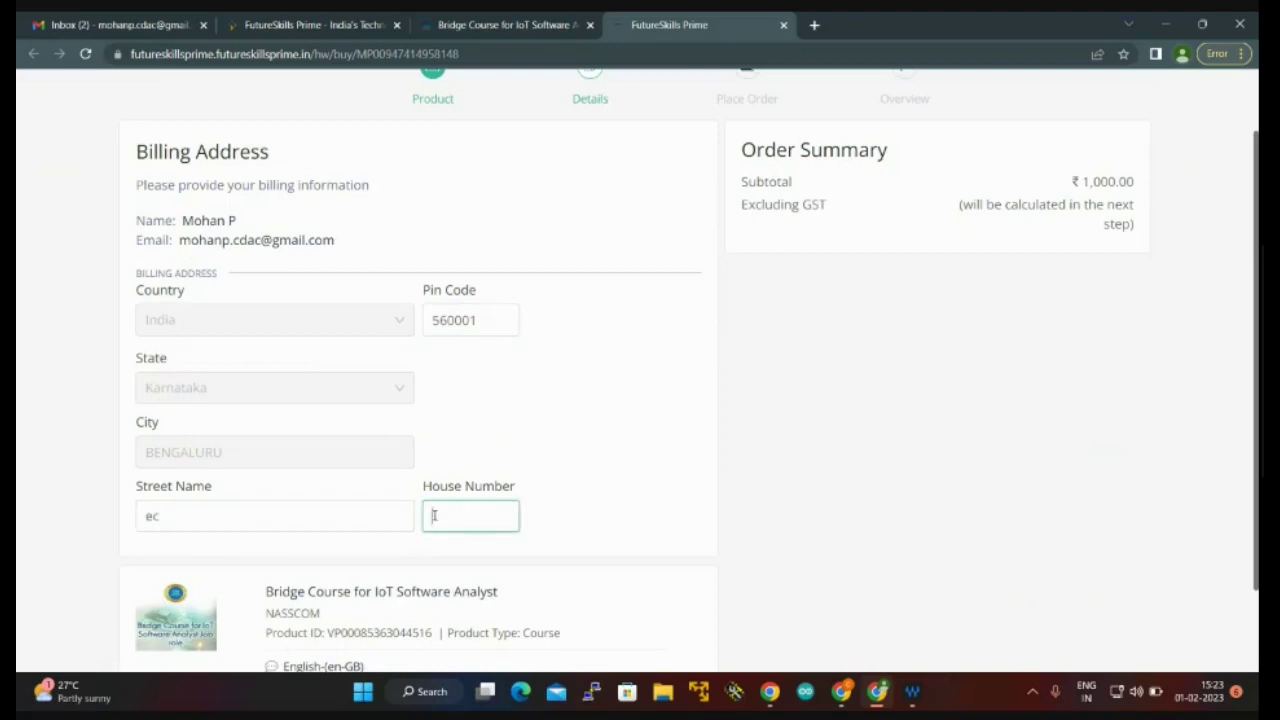
type("98")
Step: Submit the billing details to reach Place Order, totalling ₹1,180.00 with 18% GST
scroll(551, 462, "down", 1)
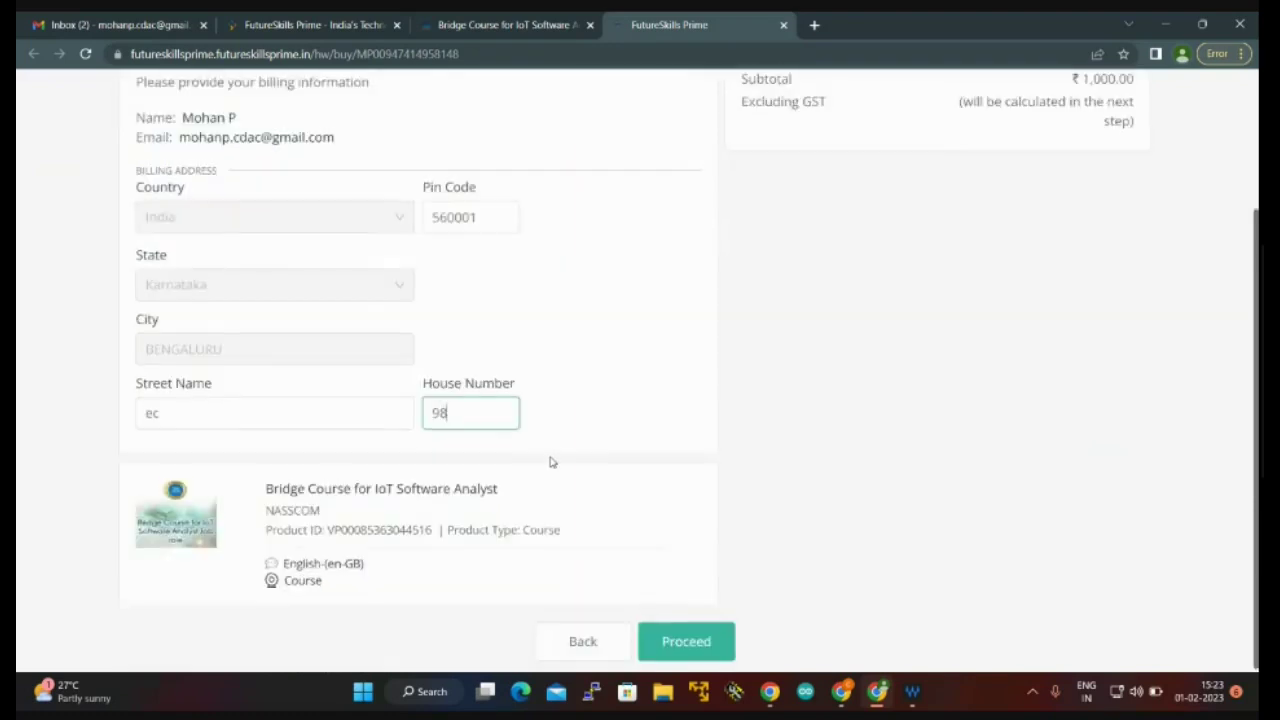
scroll(633, 428, "up", 2)
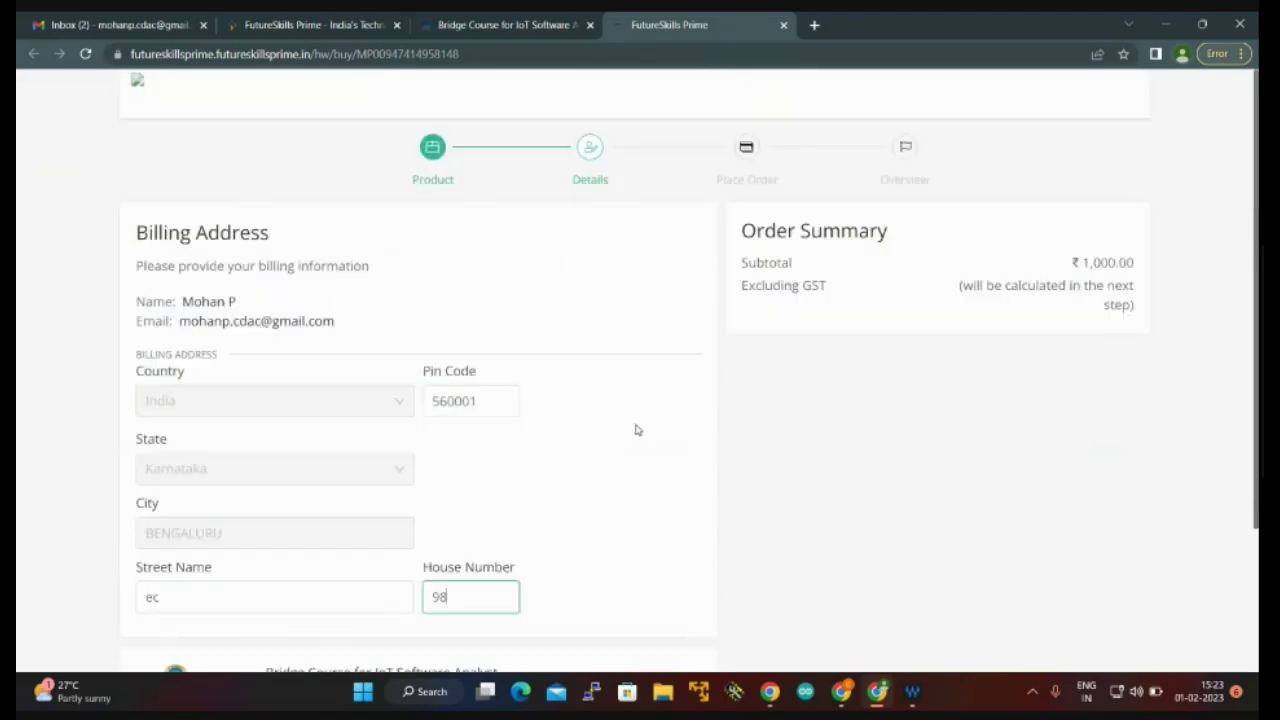
scroll(634, 430, "down", 2)
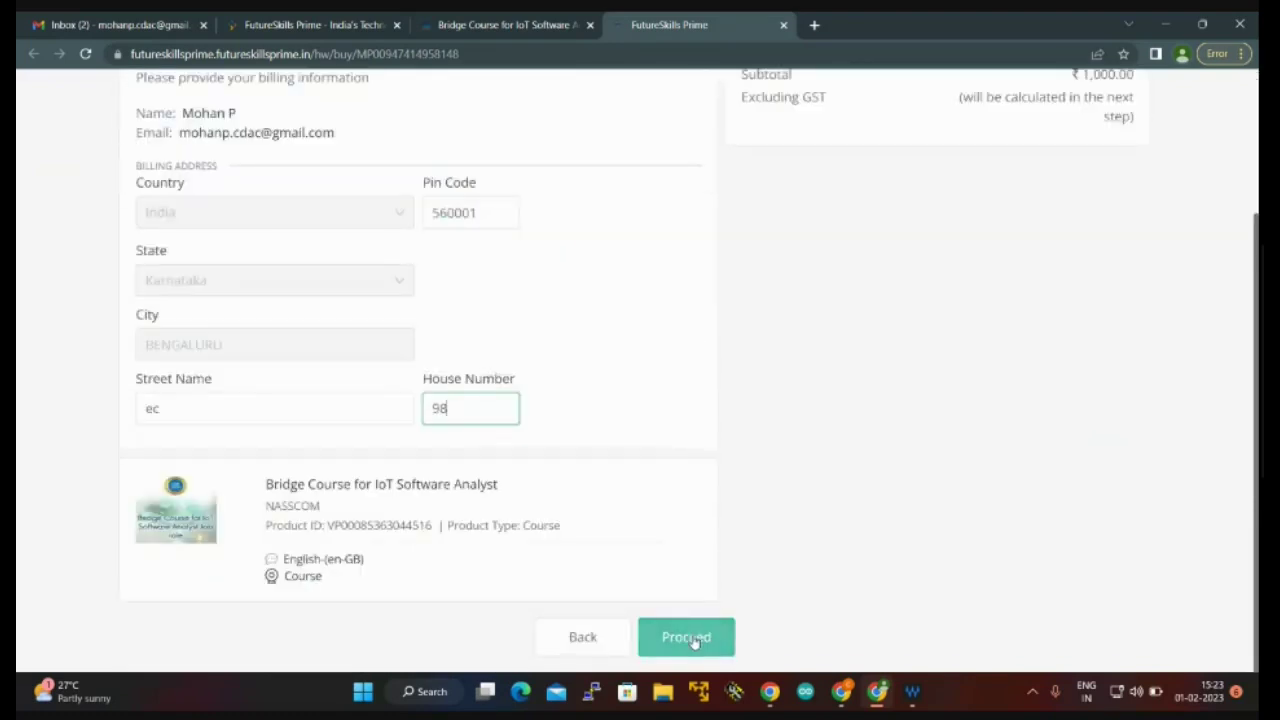
scroll(751, 389, "up", 2)
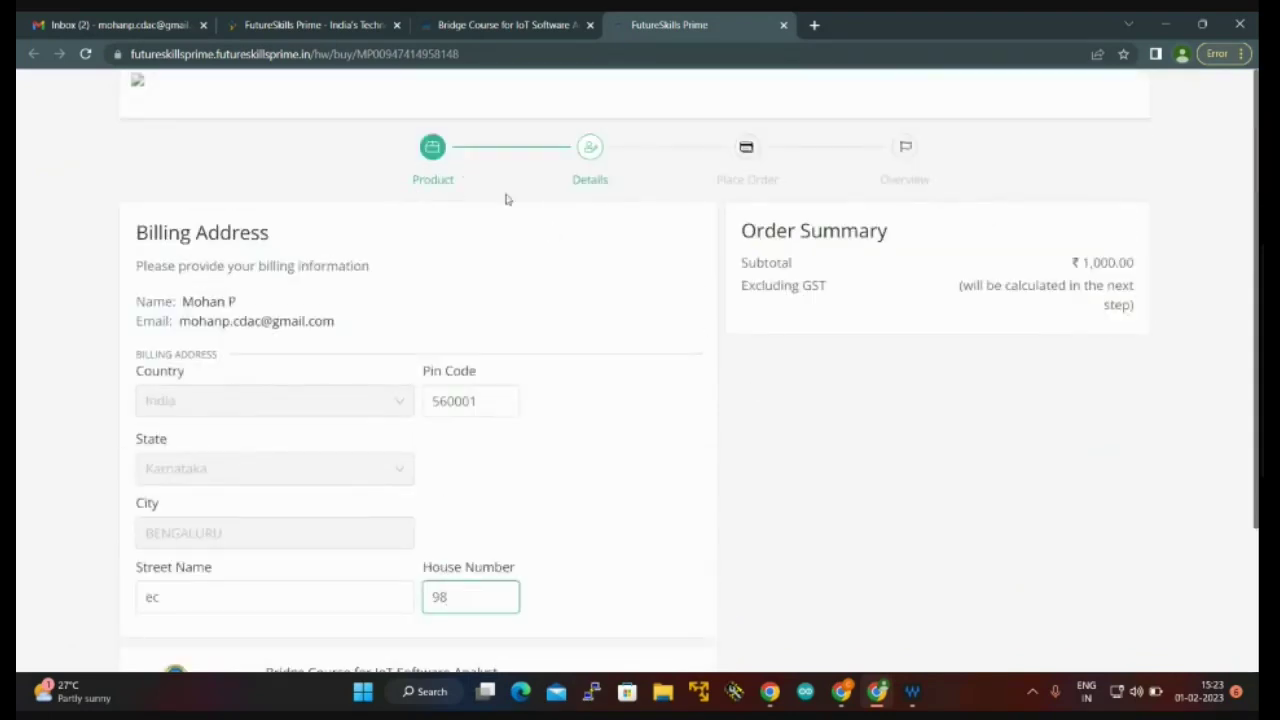
scroll(808, 371, "down", 2)
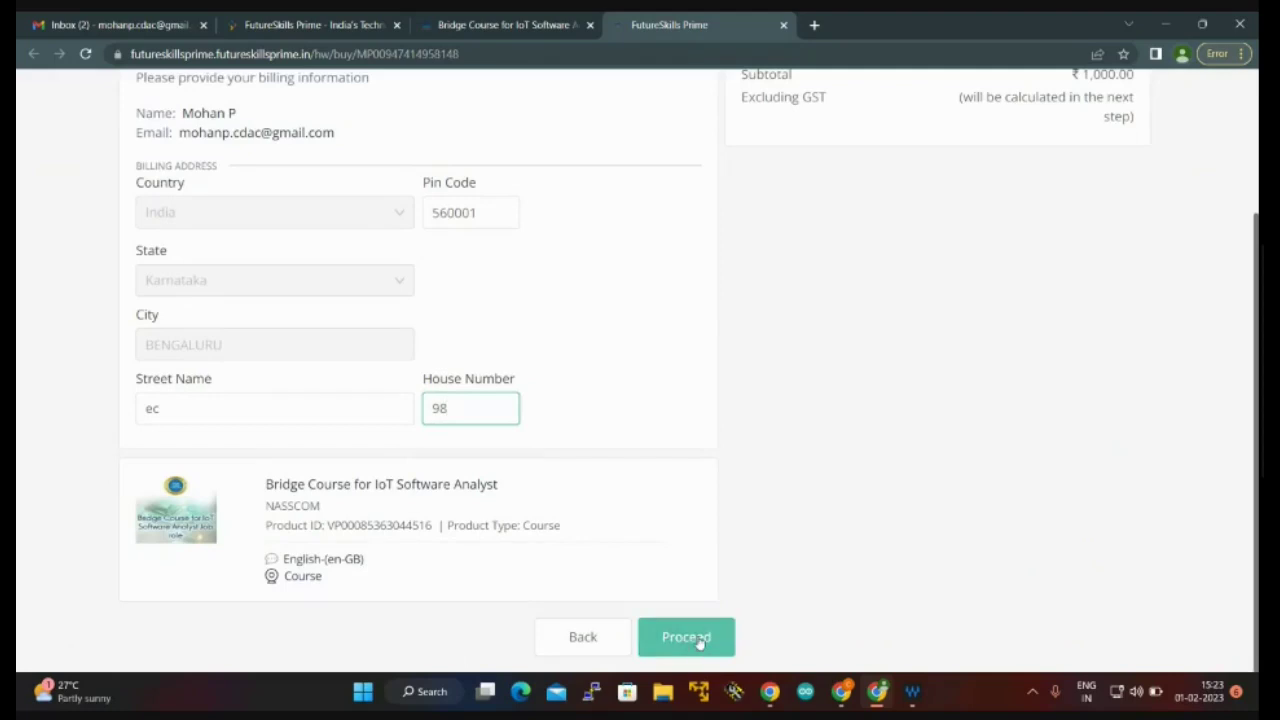
left_click(699, 641)
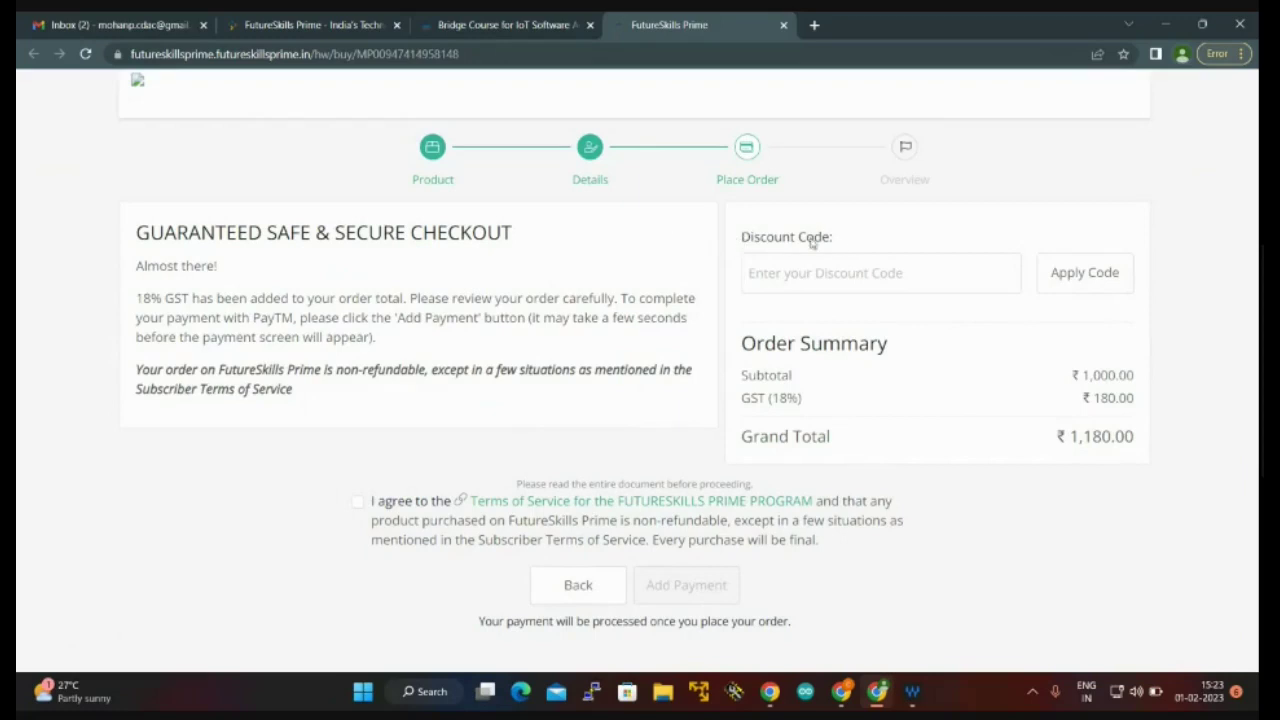
left_click(759, 272)
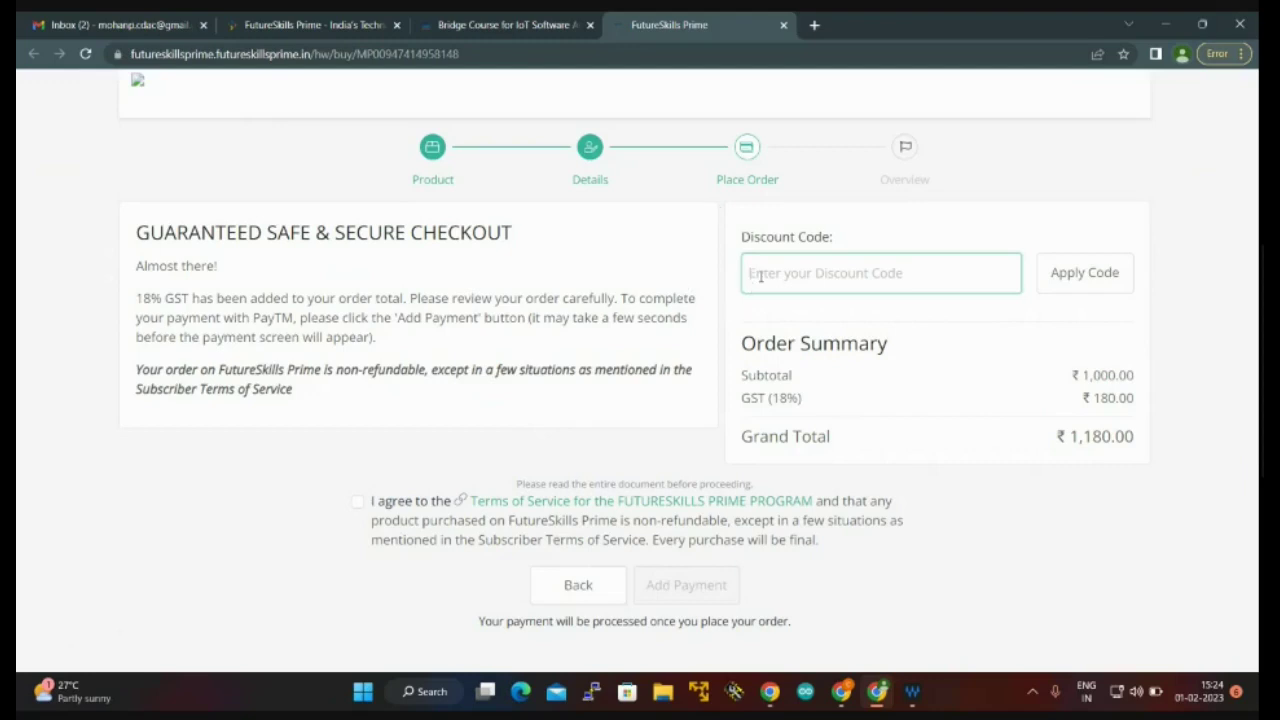
Step: Enter a discount code and apply it; it is rejected with 'Please enter valid code!'
type("HDR")
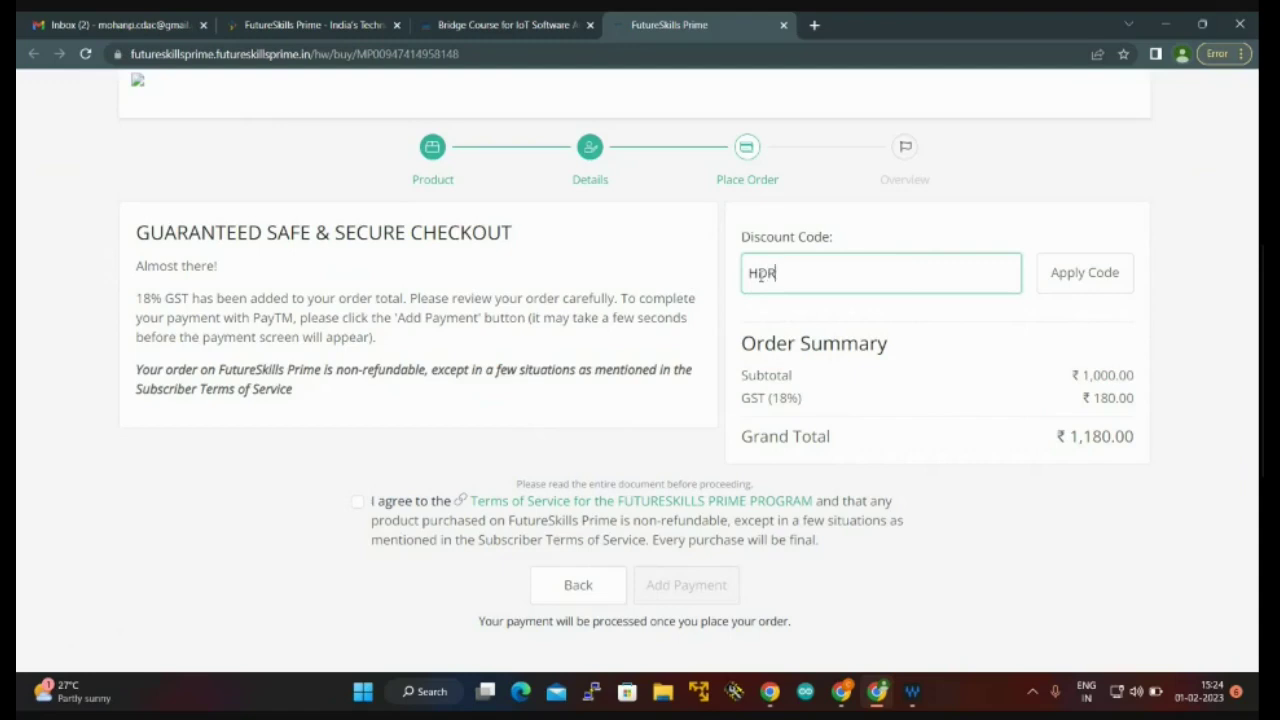
type("MMBU56KKL")
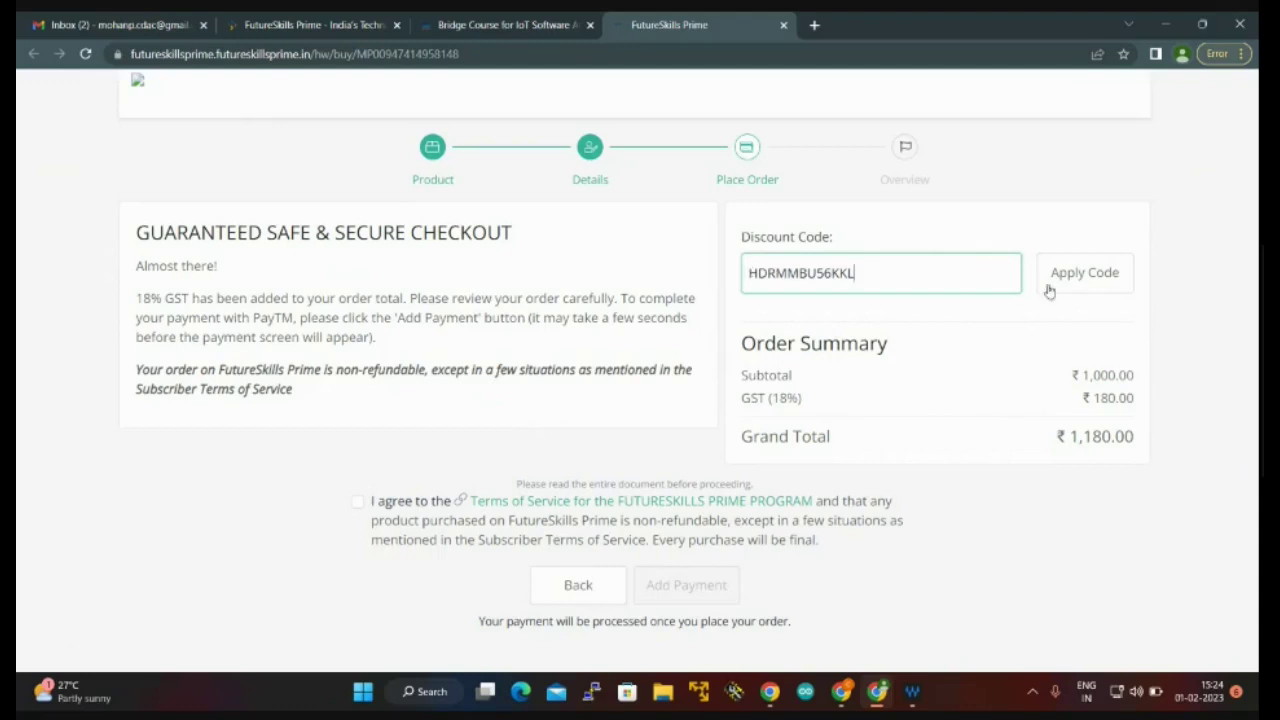
left_click(1082, 276)
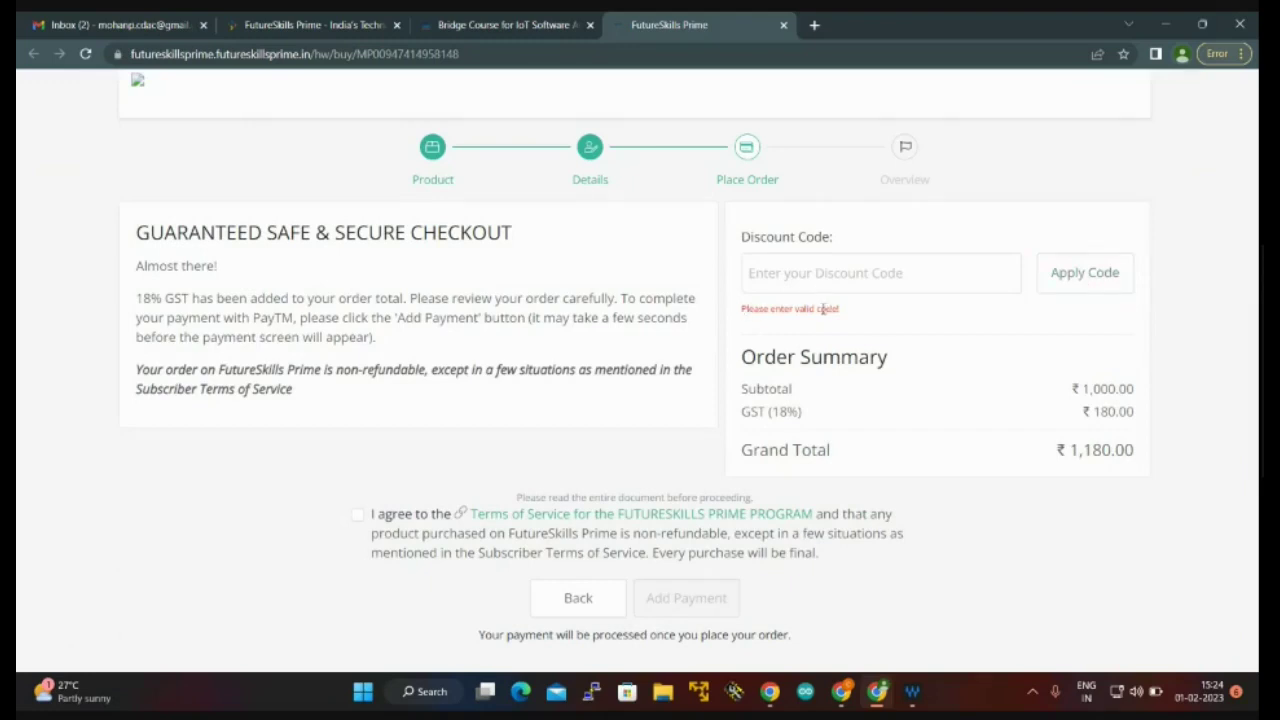
left_click(754, 273)
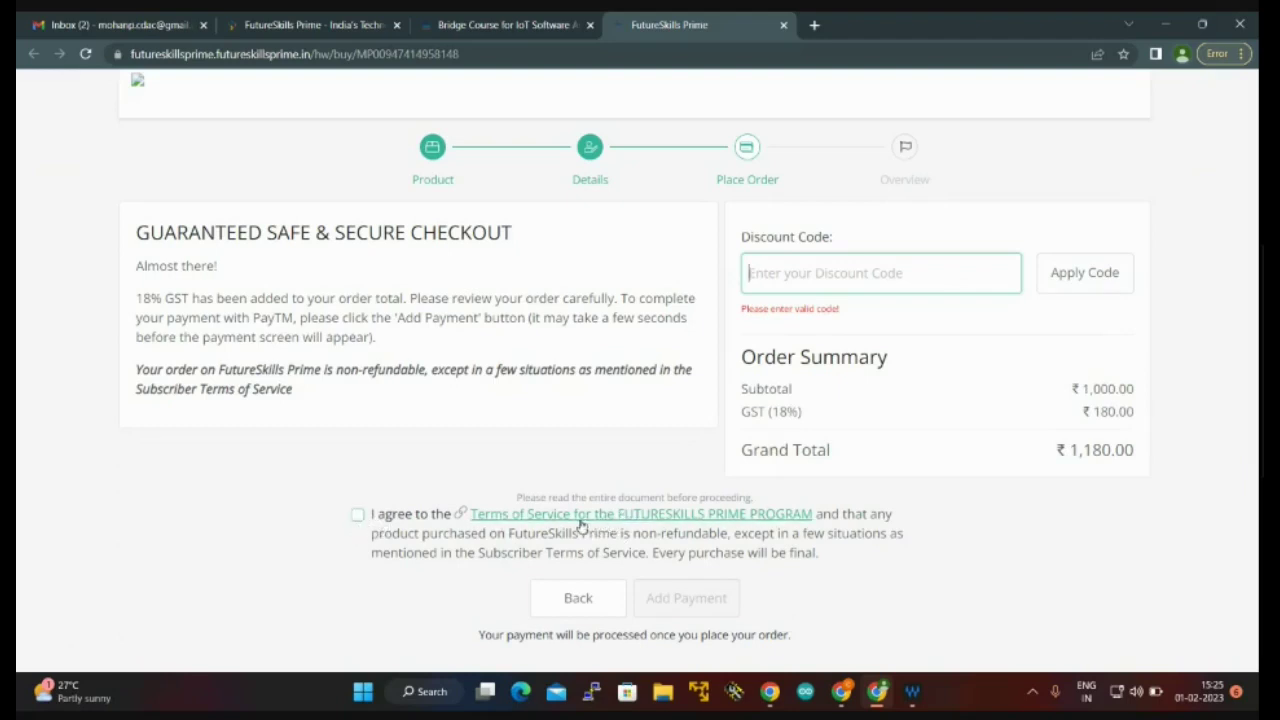
Step: Agree to the Terms of Service and open Paytm payment for the ₹1,180 order
left_click(357, 516)
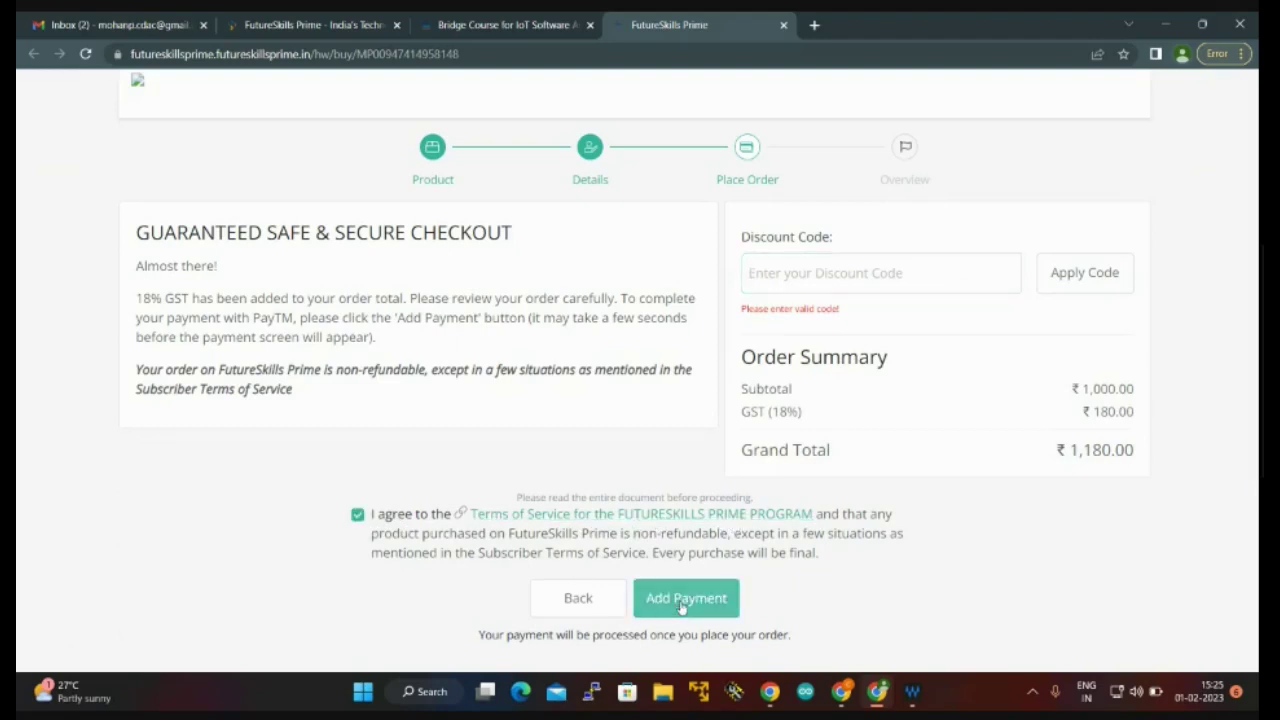
left_click(684, 600)
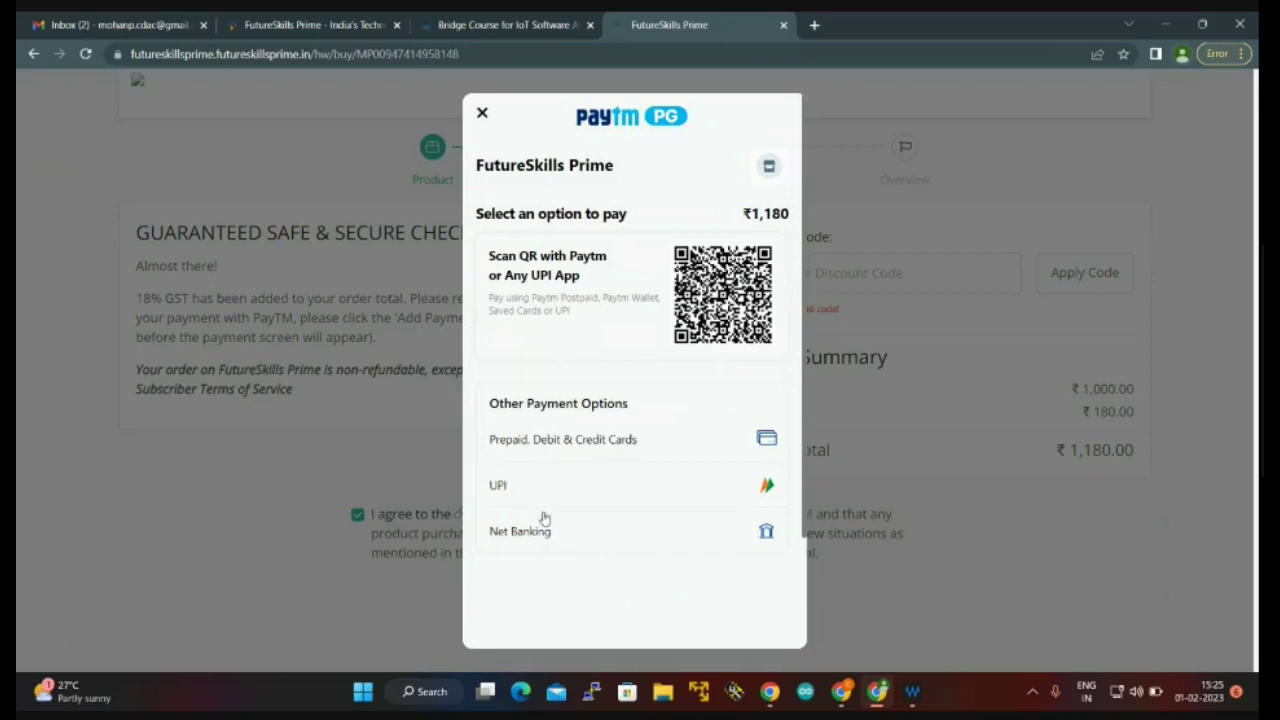
Step: Look at the UPI and debit/credit card payment panels in Paytm, then close them
left_click(603, 489)
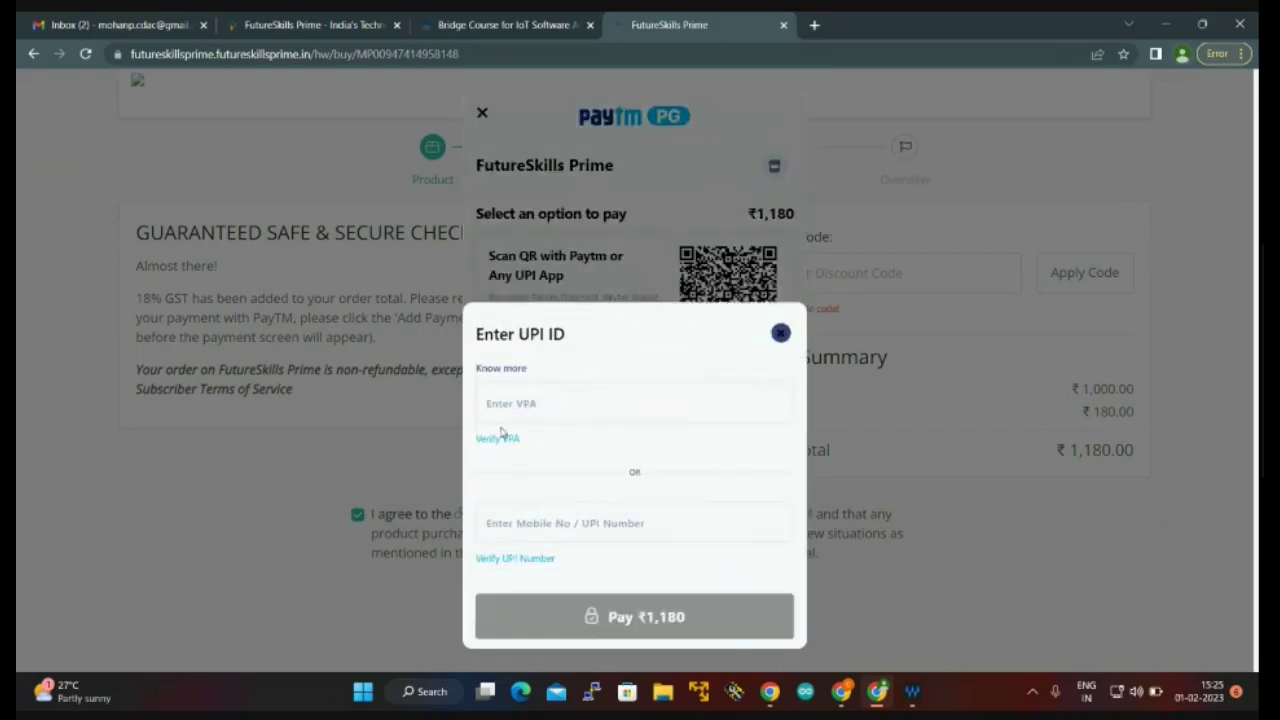
left_click(779, 340)
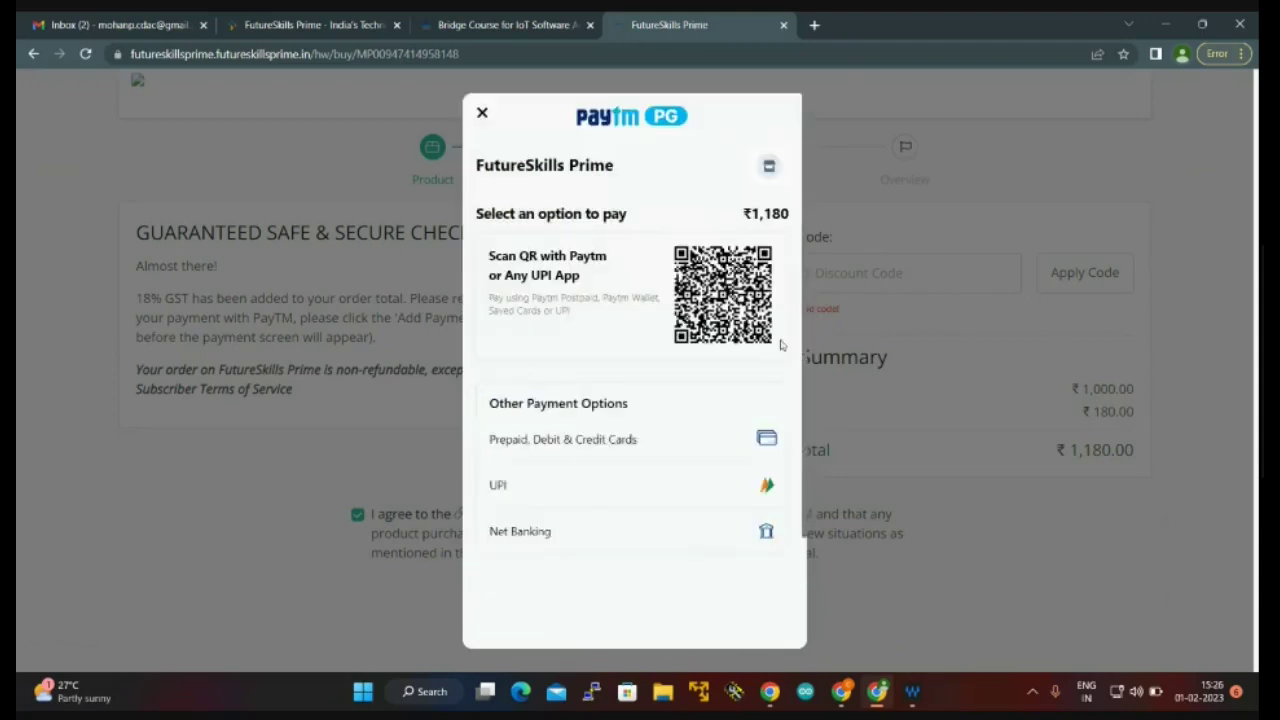
left_click(768, 441)
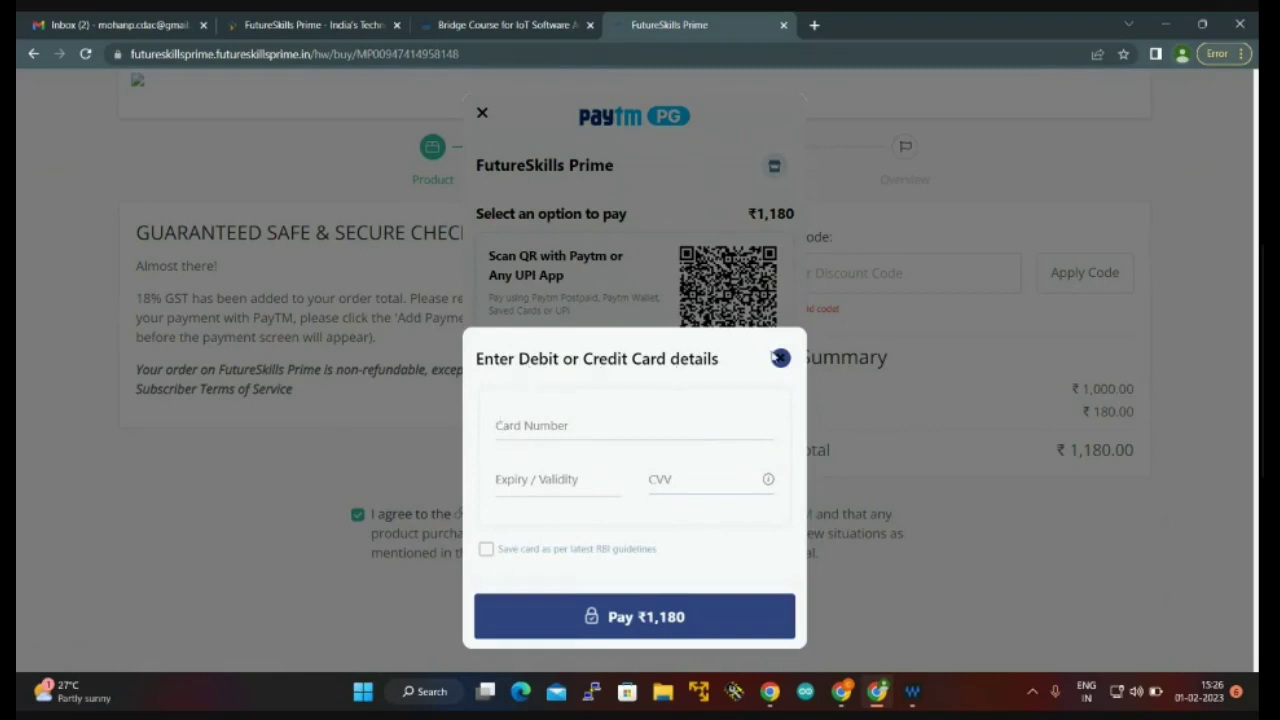
left_click(780, 358)
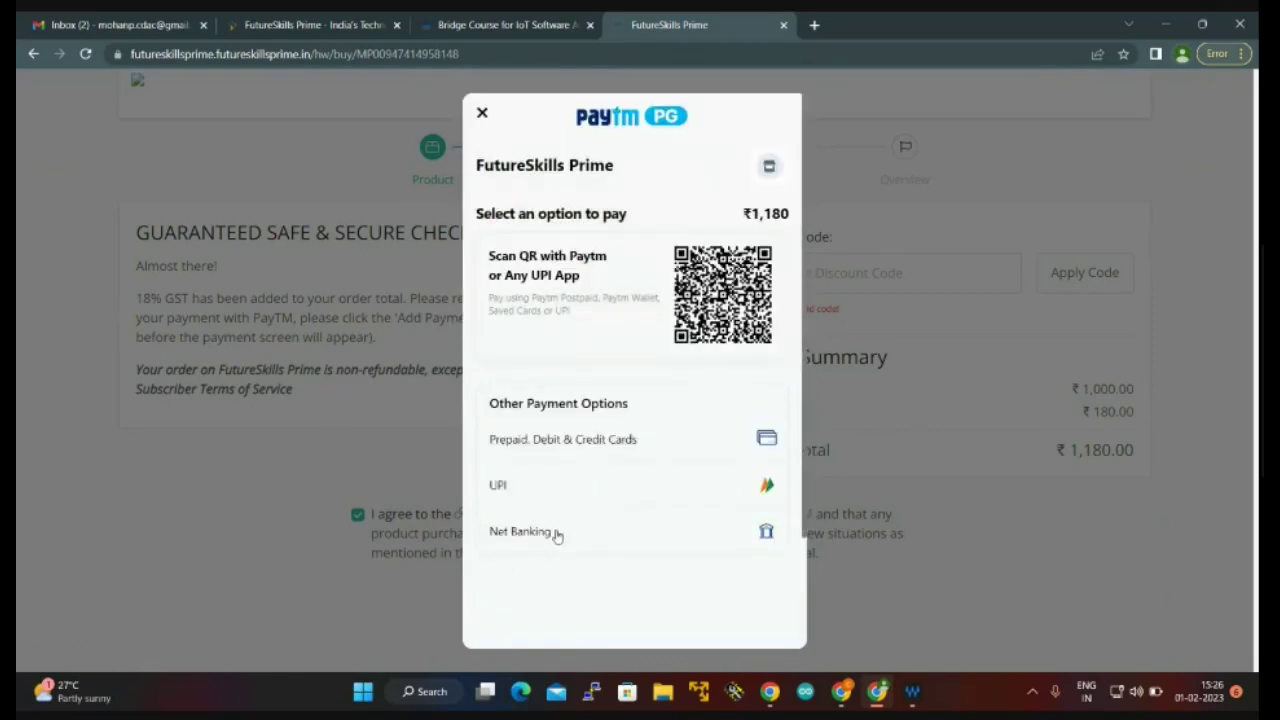
Step: Pay ₹1,180 by Net Banking with SBI as the bank
left_click(766, 536)
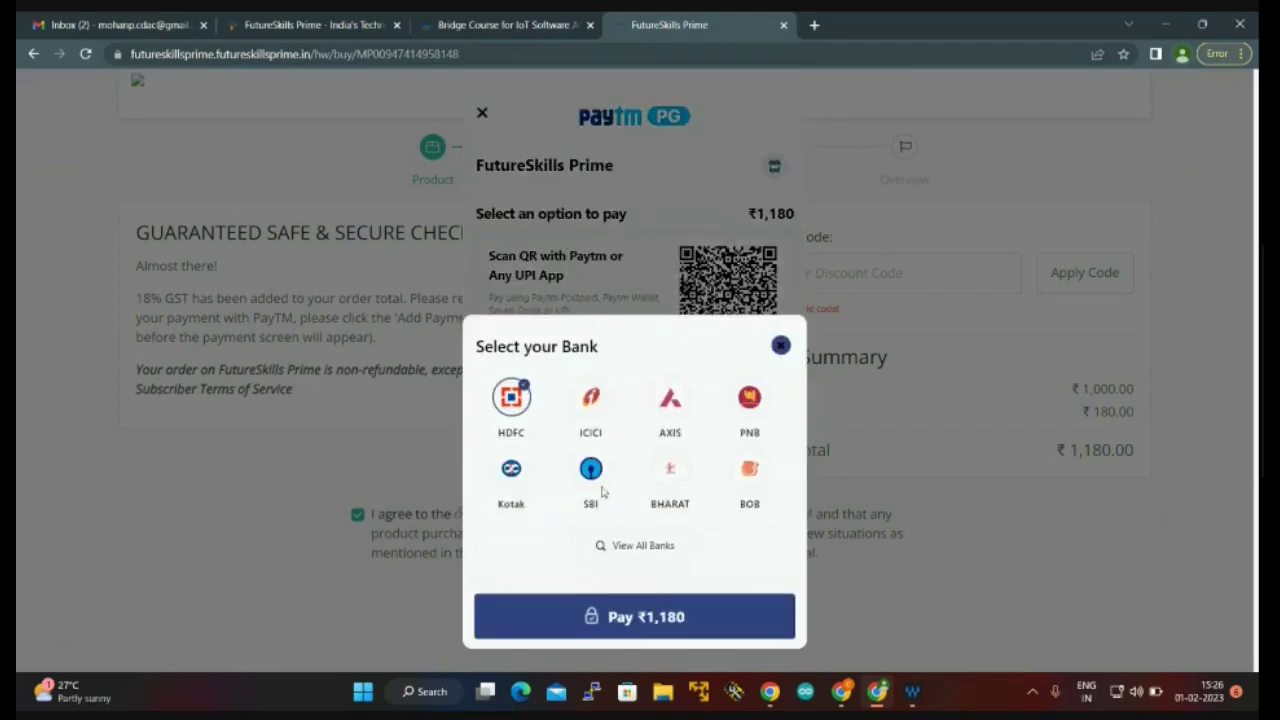
left_click(589, 474)
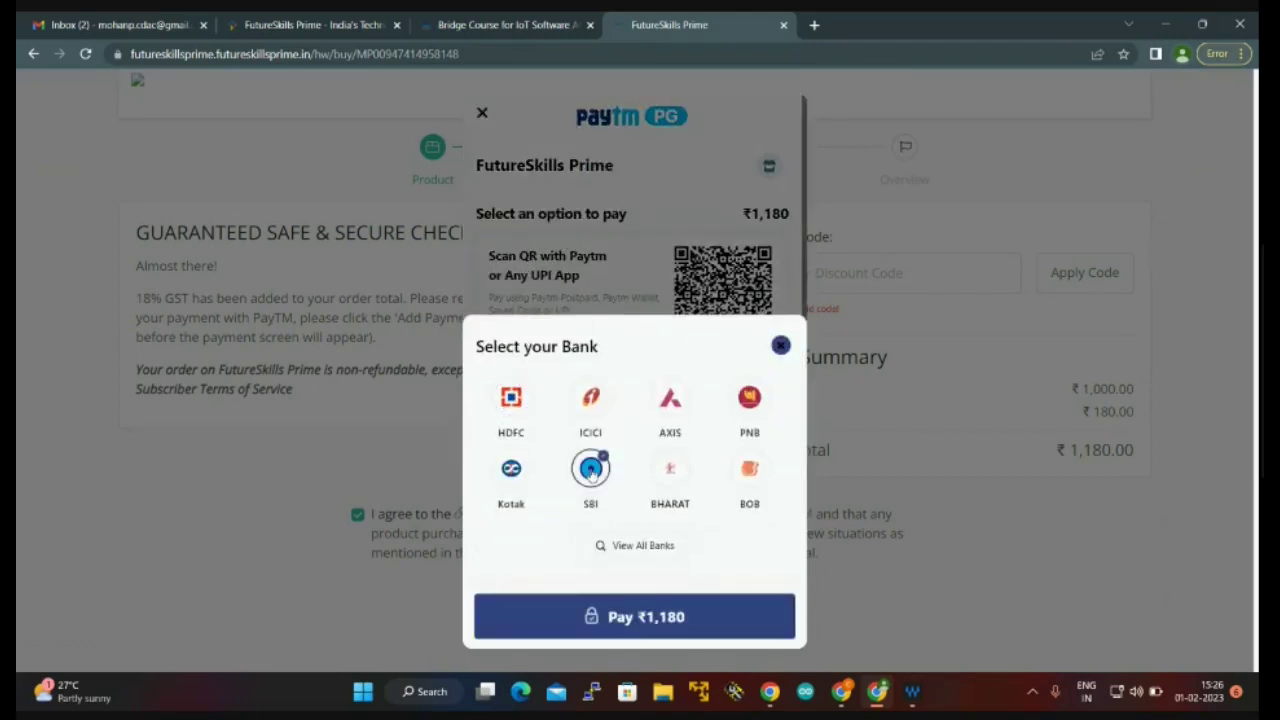
left_click(620, 618)
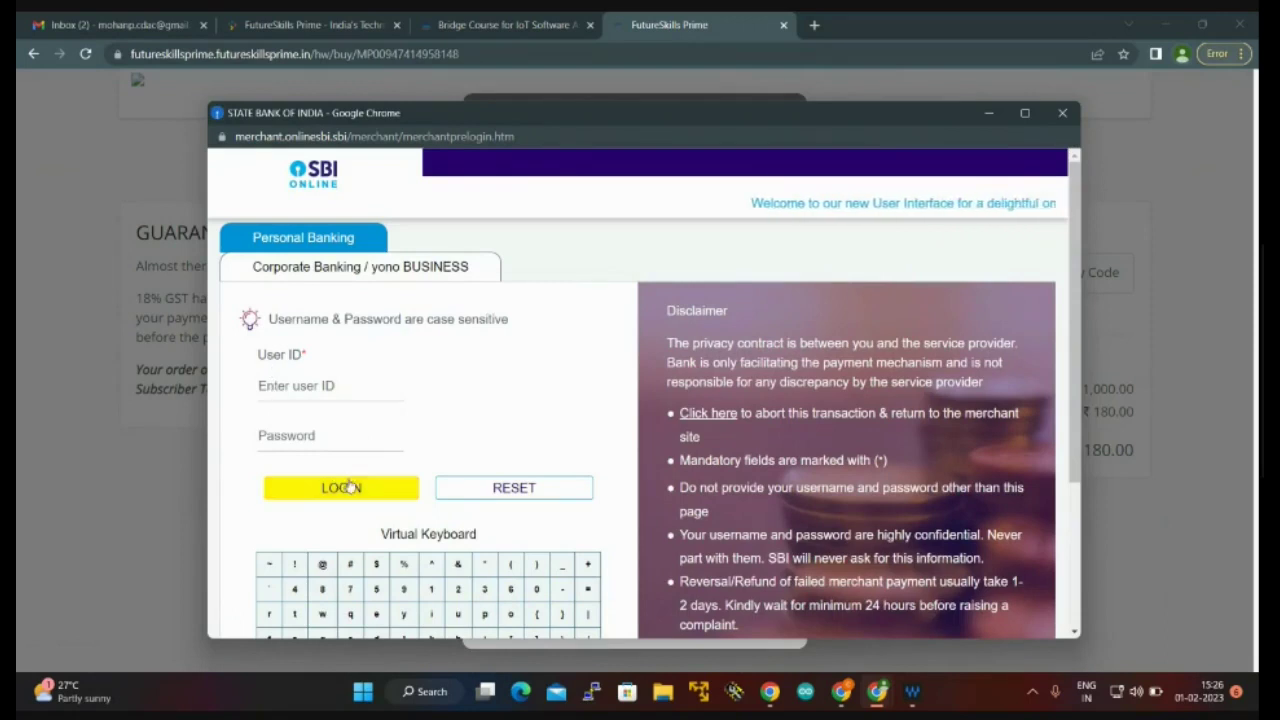
Step: Close the SBI Online login popup, so Paytm reports the payment as failed
left_click(1061, 114)
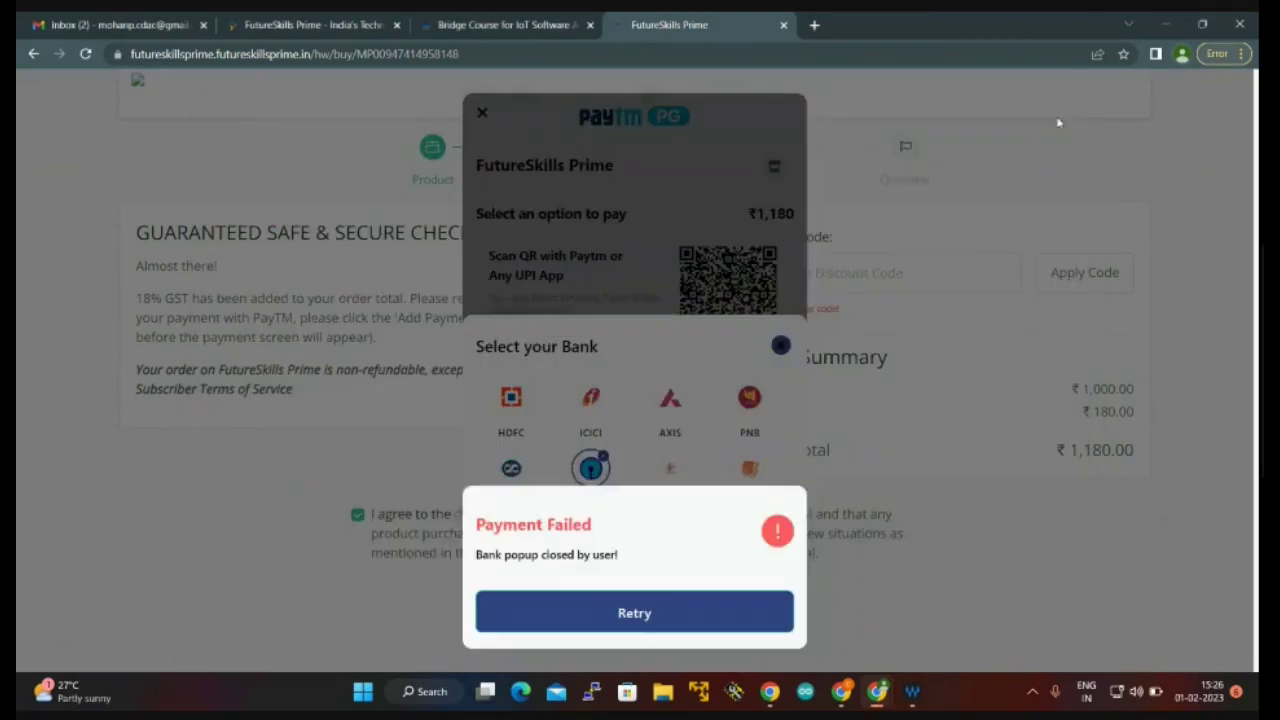